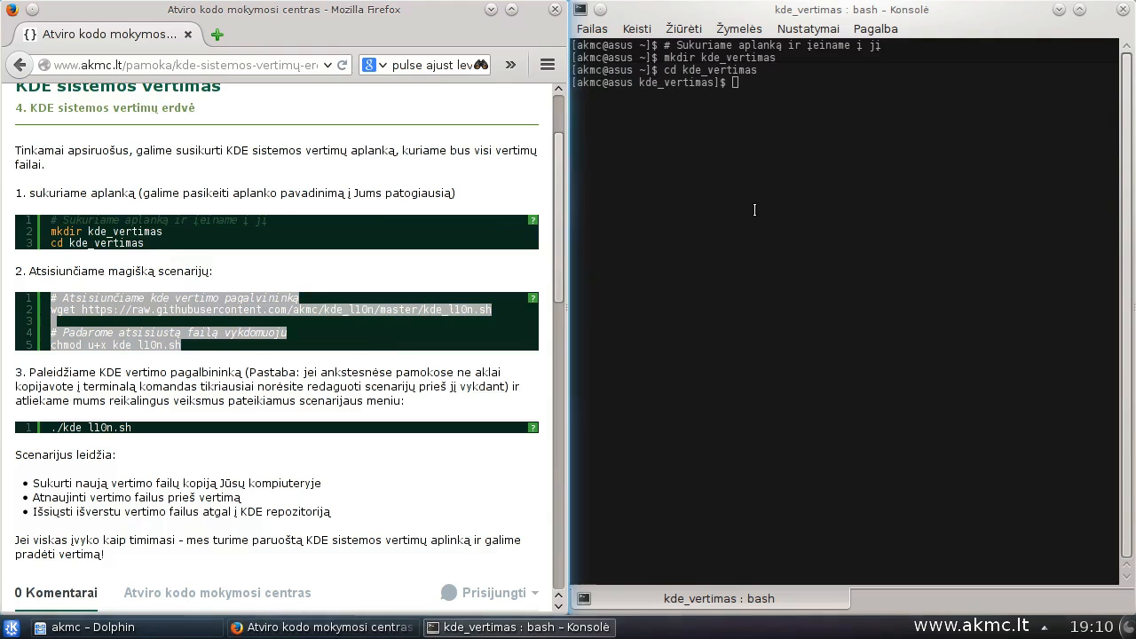
Step: Fetch the kde_l10n.sh helper script into kde_vertimas as an executable file and run ./kde_l10n.sh
key(Return)
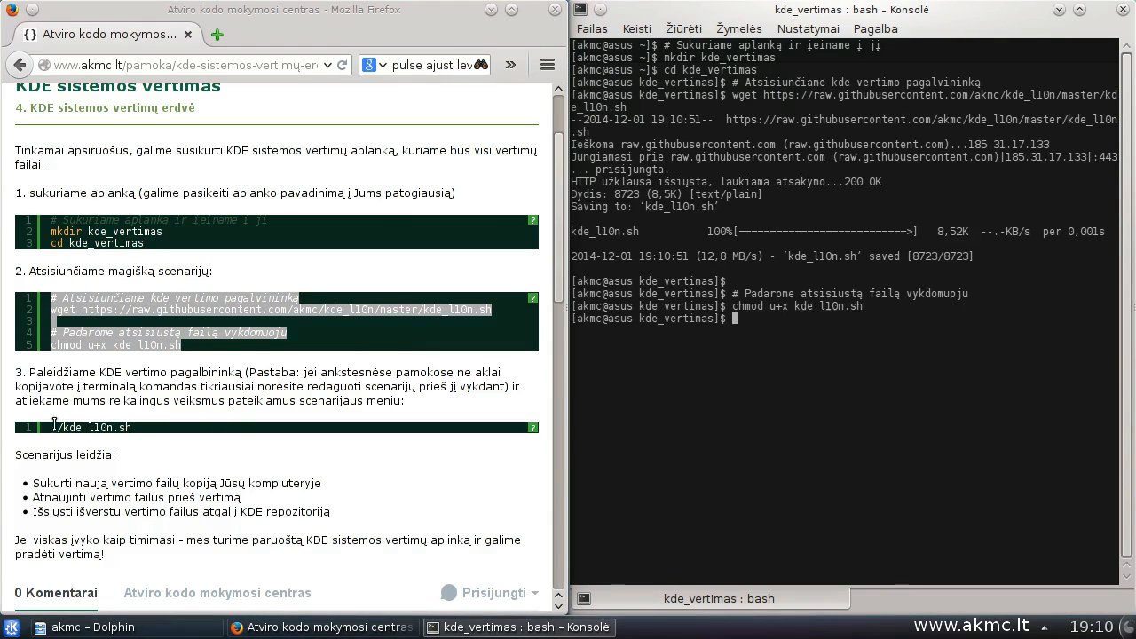
drag(52, 427, 133, 428)
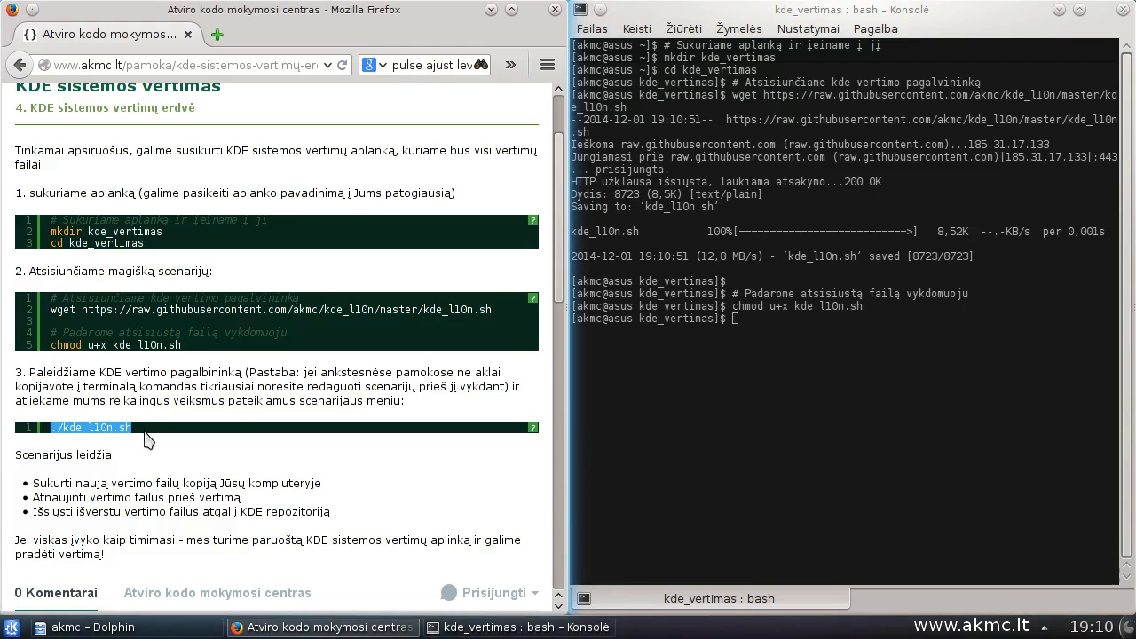
click(757, 408)
text(./kde_l10n.sh)
key(Return)
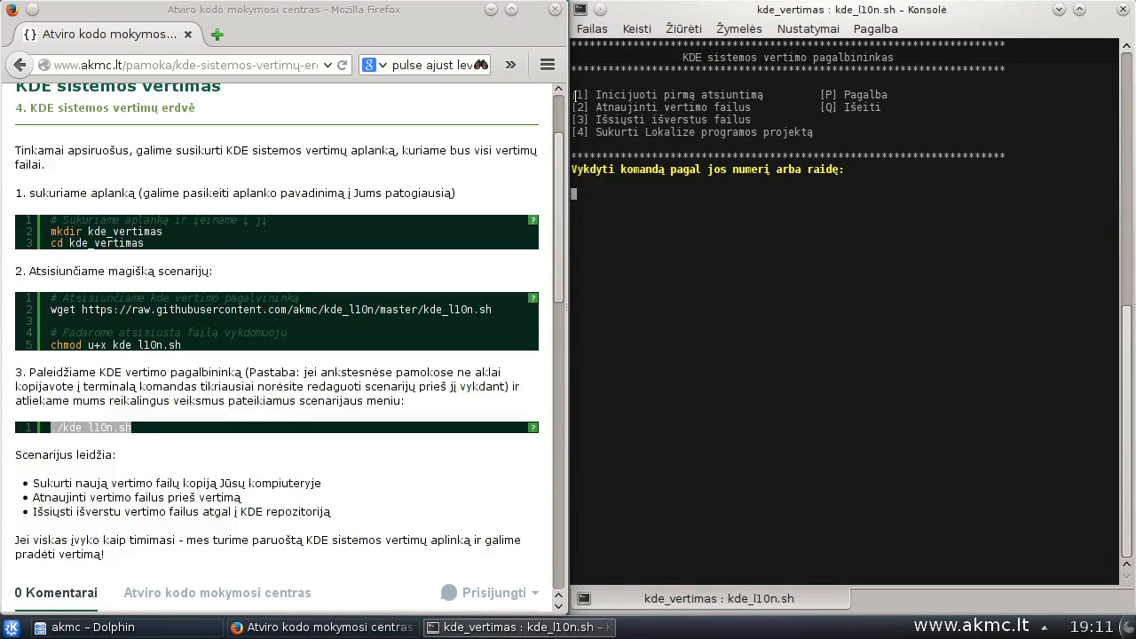
Step: Start the initial download of the KDE translation files with option 1, accept the svn.kde.org host, and return to the script's menu
drag(574, 94, 582, 95)
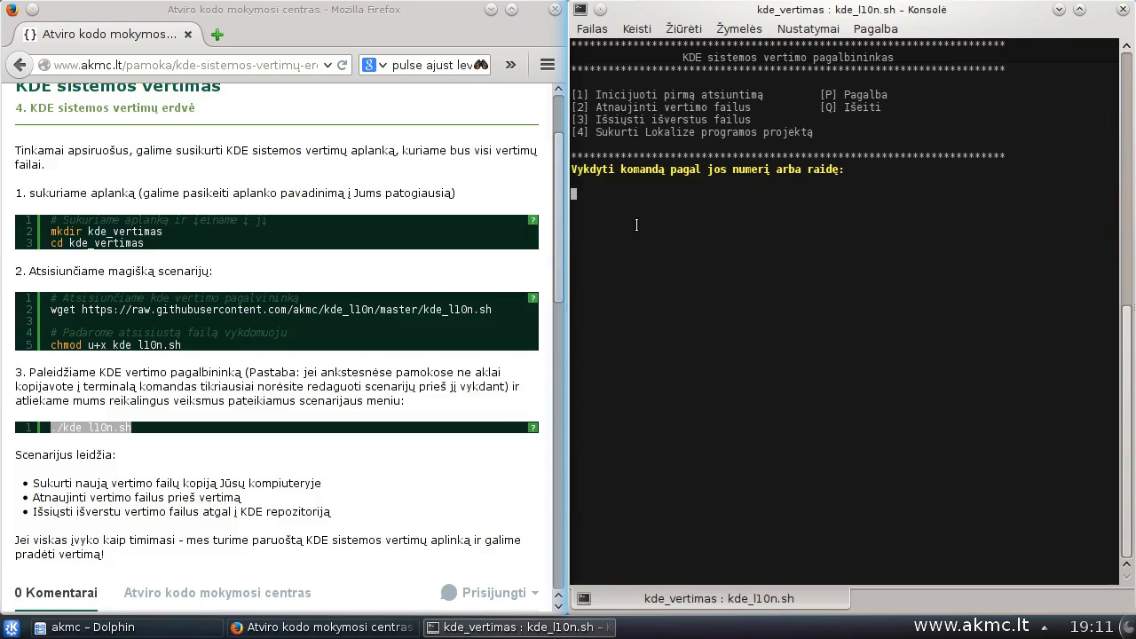
text(1)
key(Return)
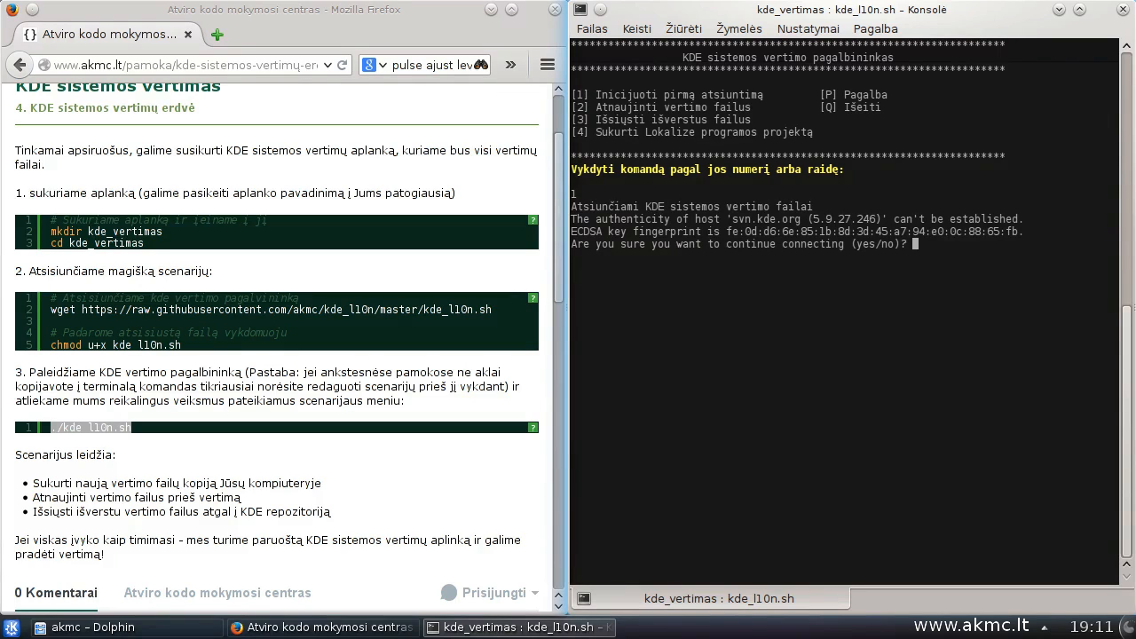
text(yes)
key(Return)
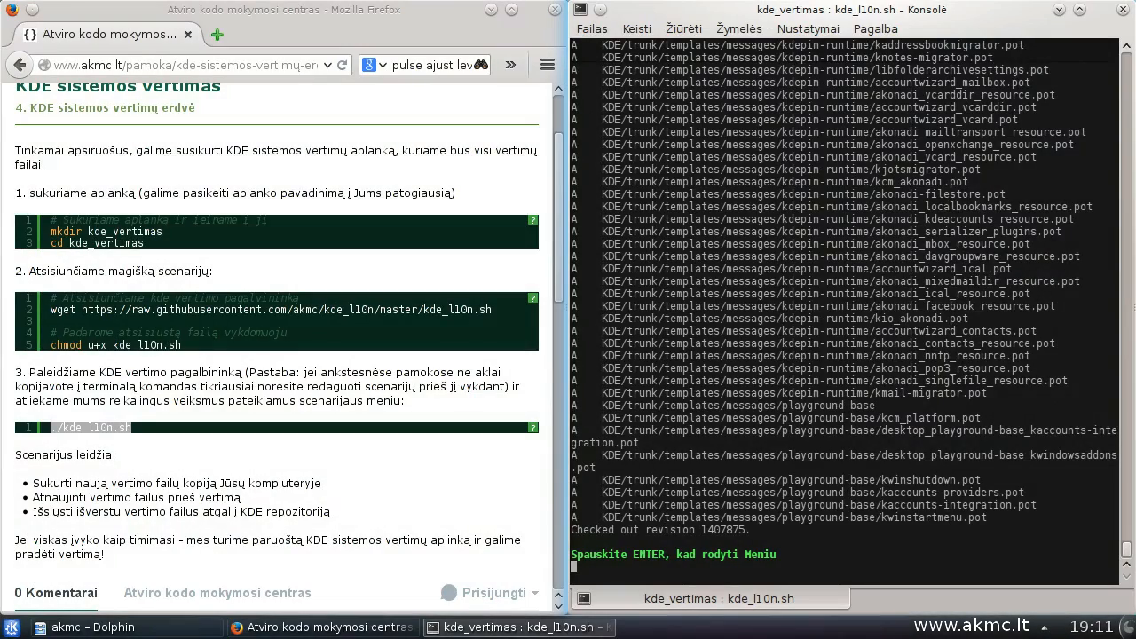
key(Return)
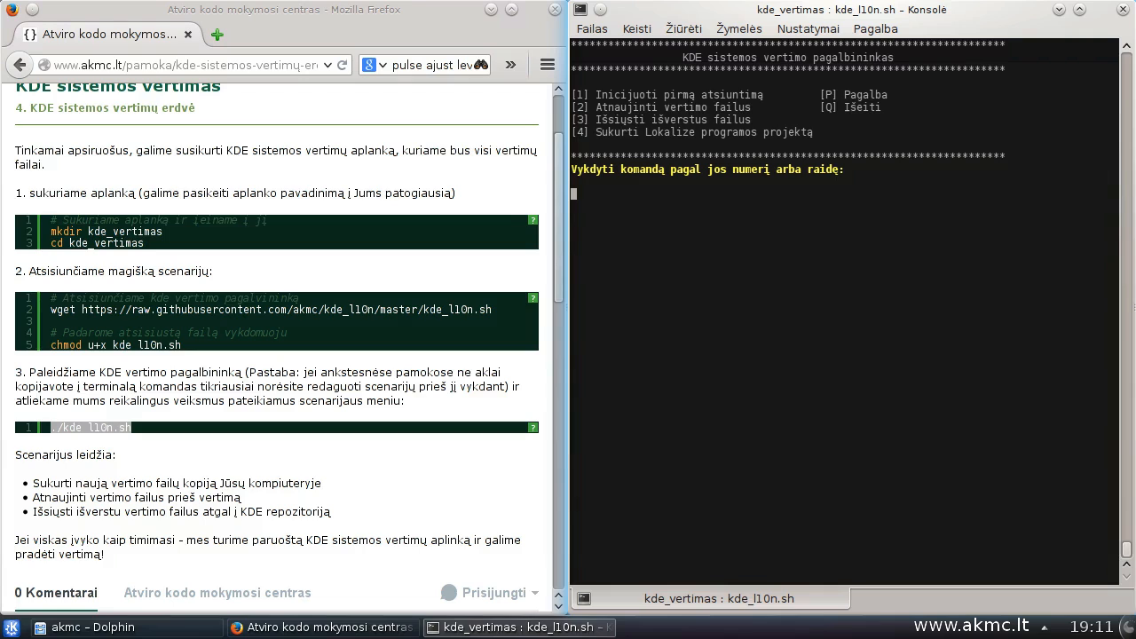
Step: Create a Lokalize project named kde5 with option 4 of the helper script and return to its menu
text(4)
key(Return)
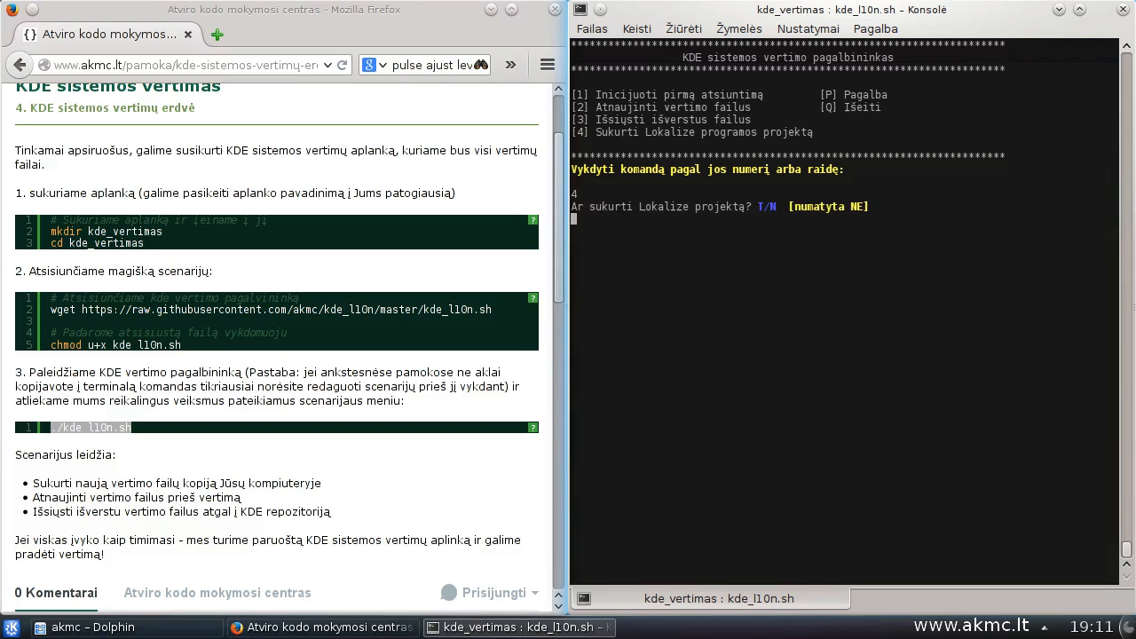
text(t)
key(Return)
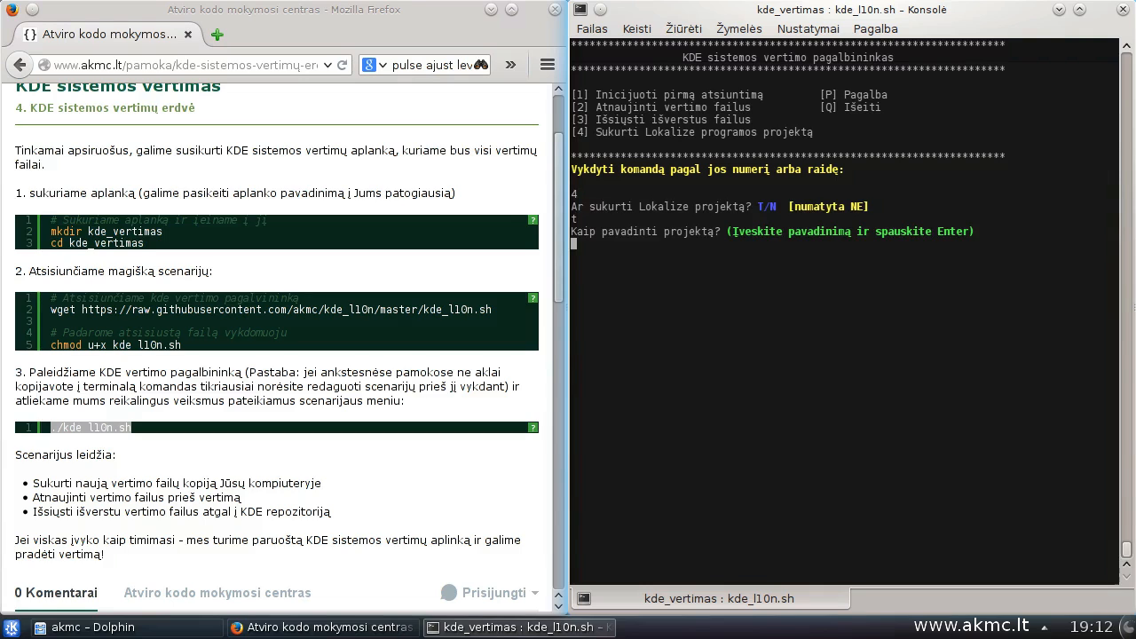
text(kde5)
key(Return)
key(Return)
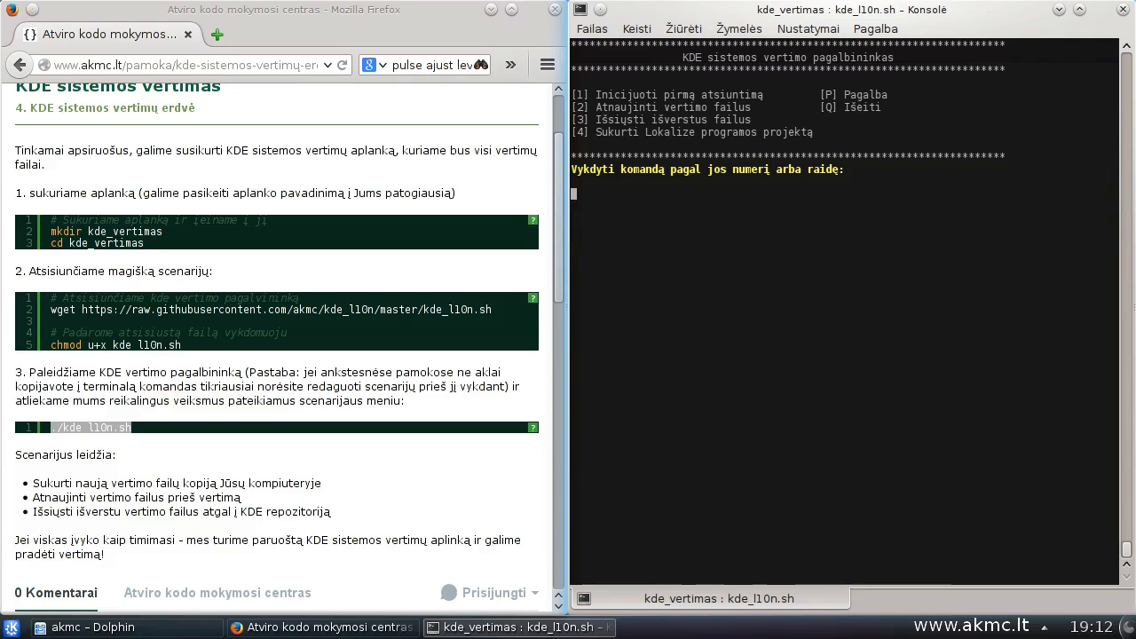
Step: Quit the KDE translation helper script and confirm the exit
text(q)
key(Return)
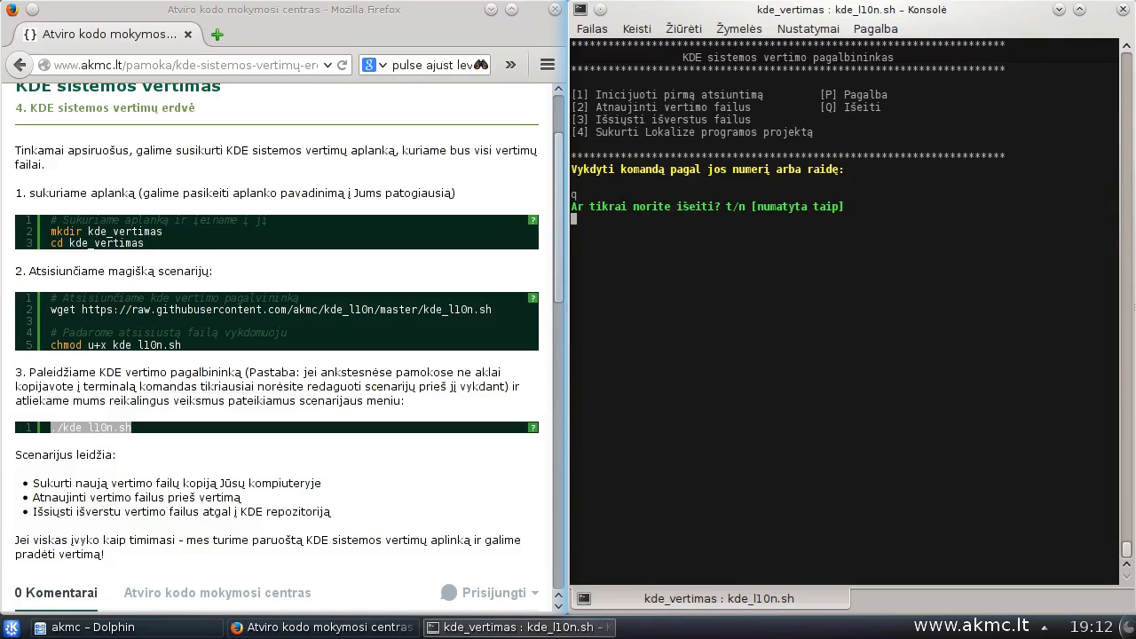
key(Return)
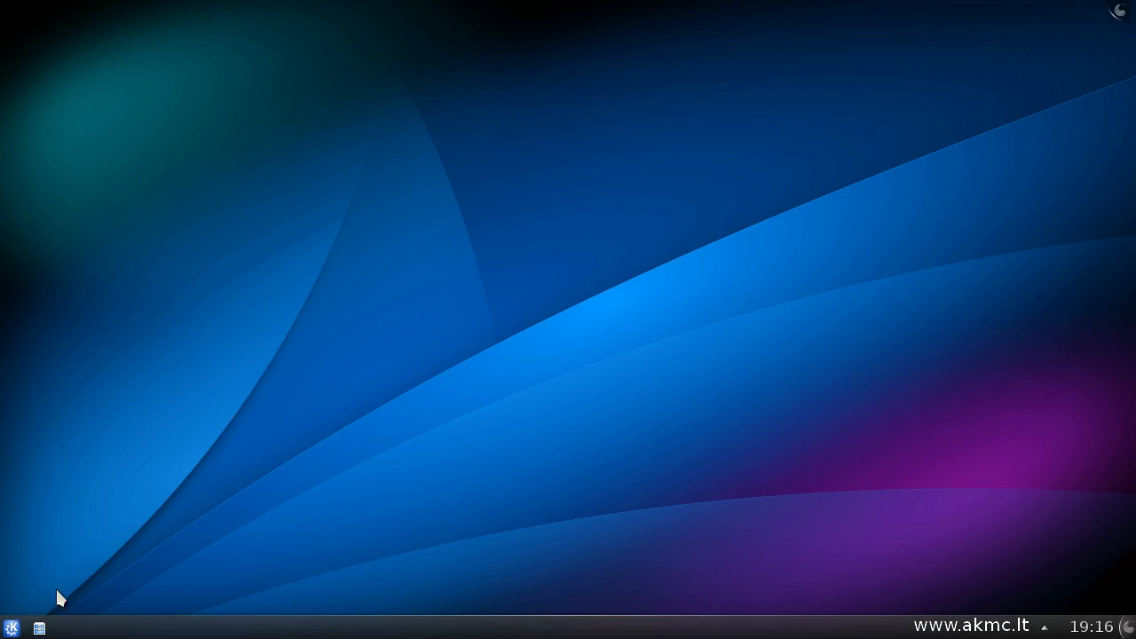
Step: Launch the Lokalize computer-aided translation system and maximize its window
click(11, 628)
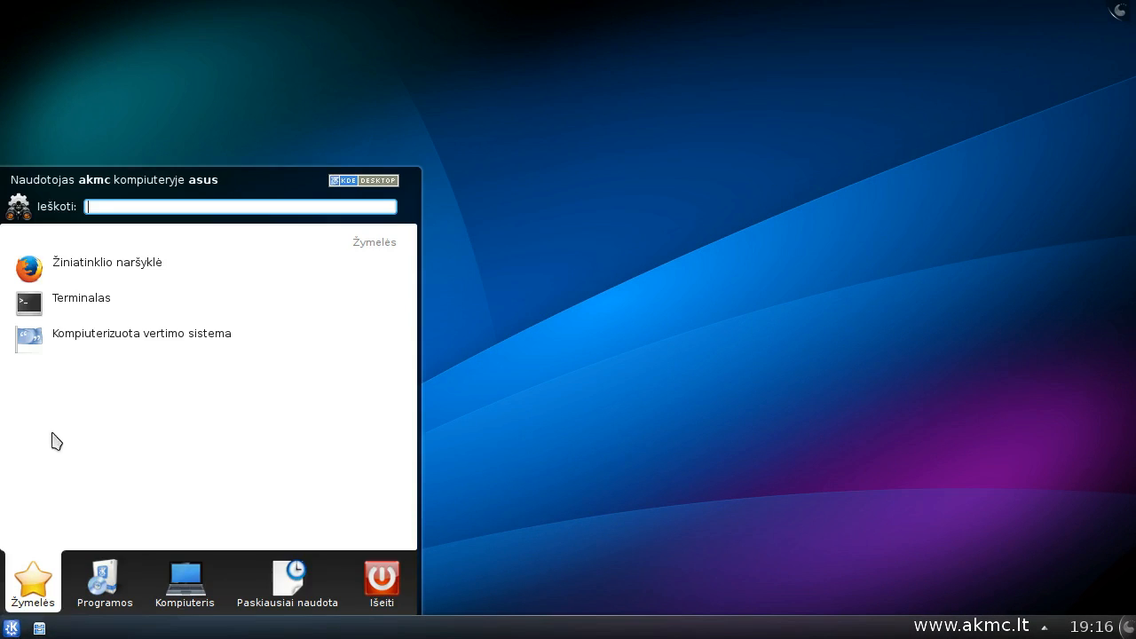
click(124, 348)
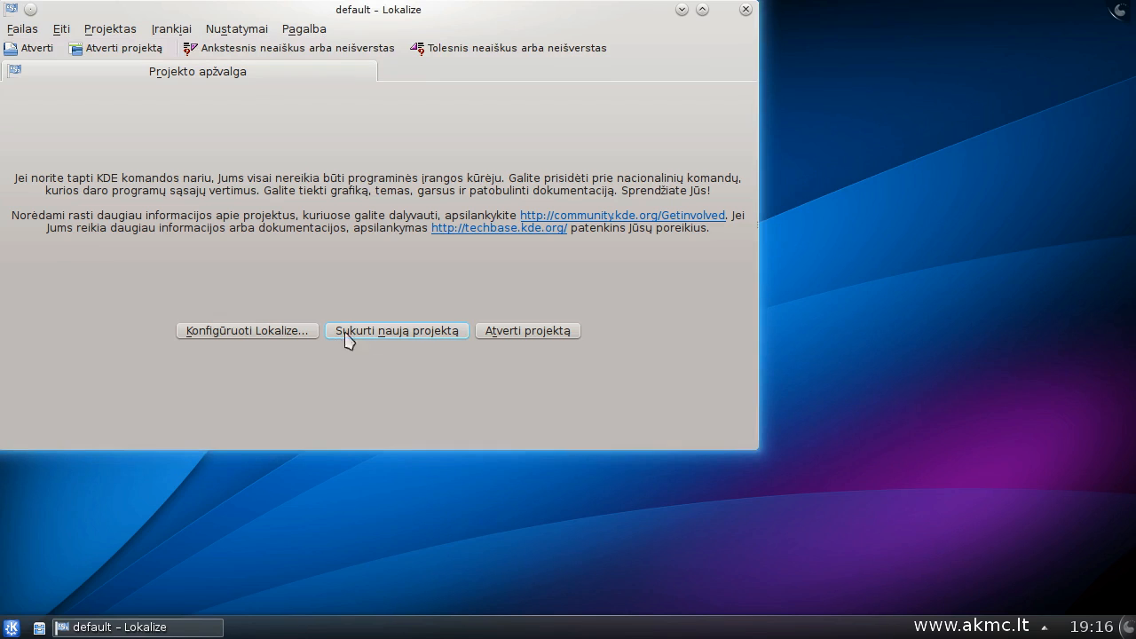
double_click(458, 11)
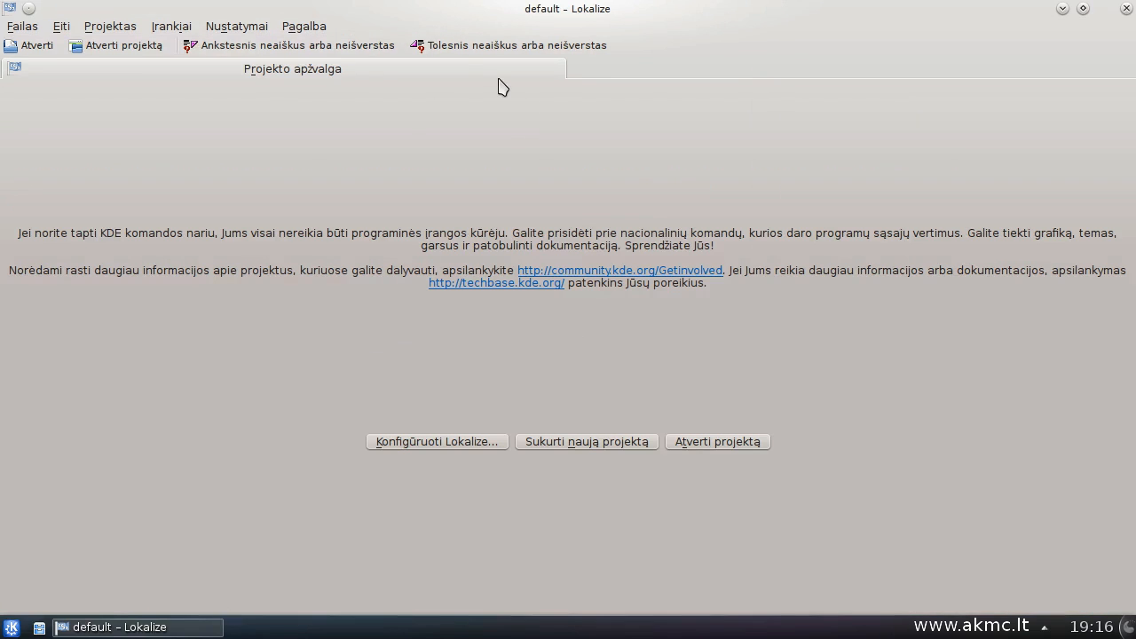
Step: Open the kde5 project from the kde_vertimas folder and widen the statistics columns in the project overview
click(105, 29)
click(119, 97)
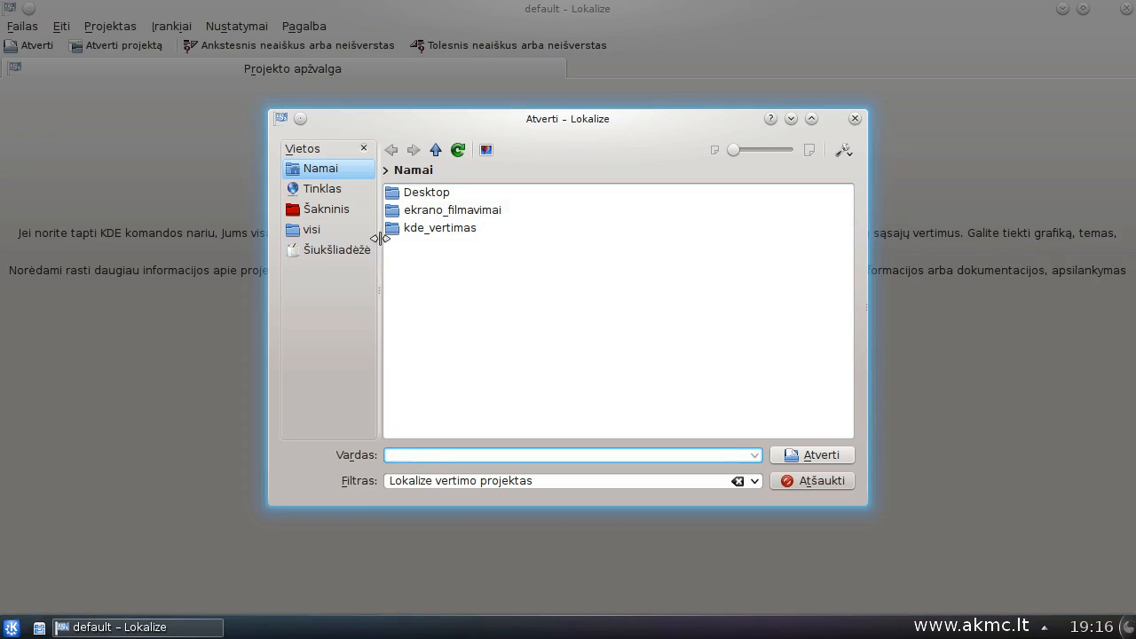
click(427, 232)
click(438, 231)
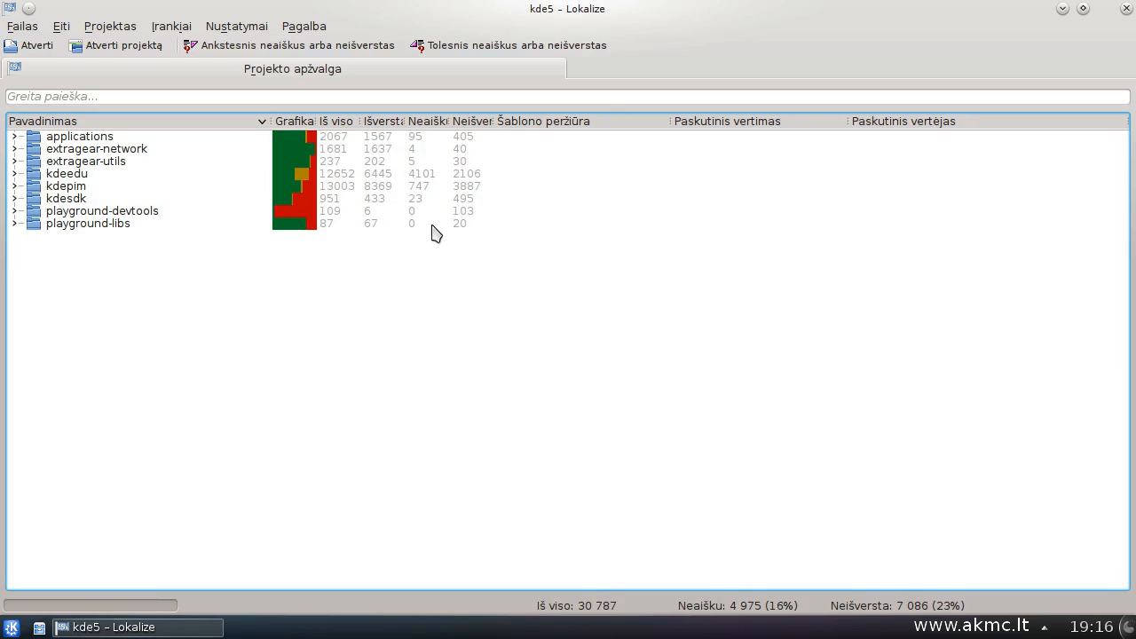
drag(360, 121, 519, 120)
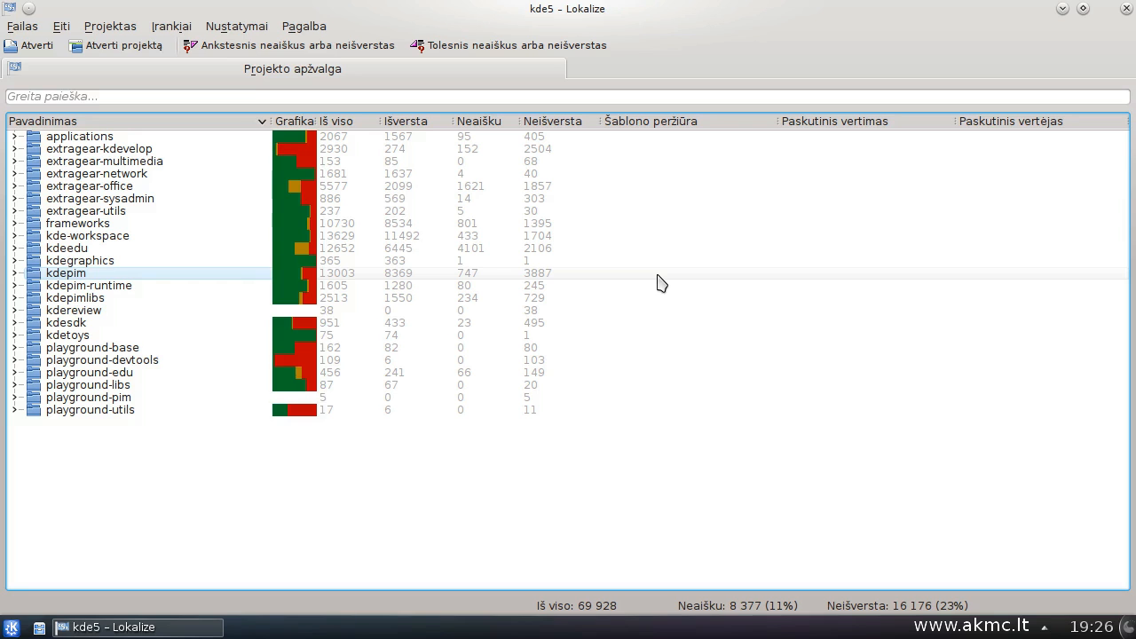
Step: Import the translation files from the kde_vertimas/KDE folder into the kde5 translation memory and check the import's progress
click(170, 27)
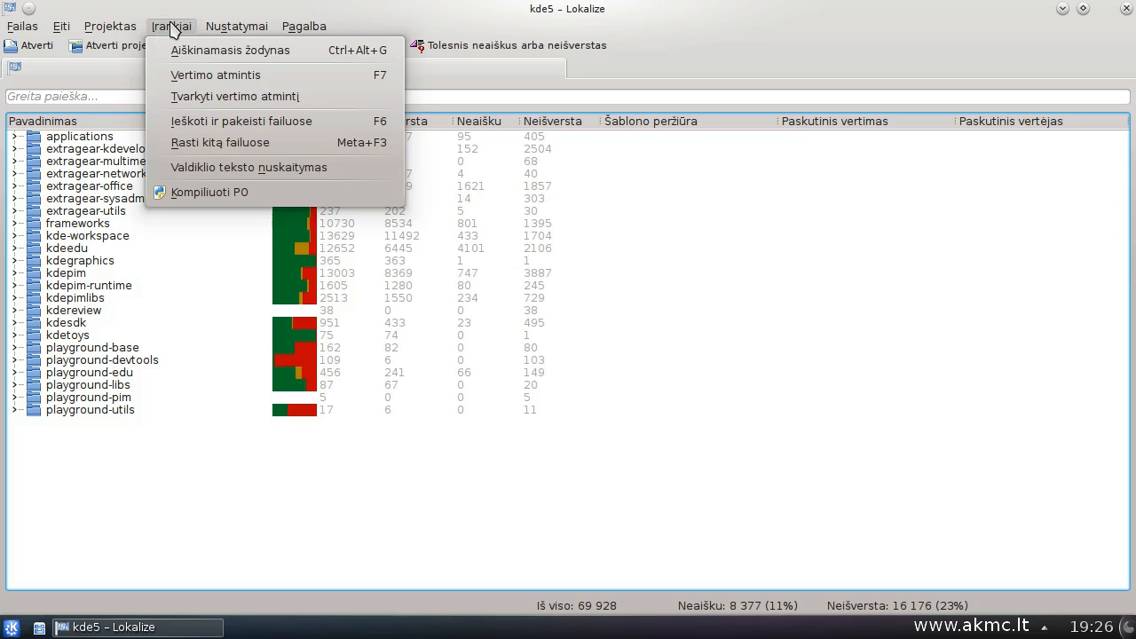
click(210, 105)
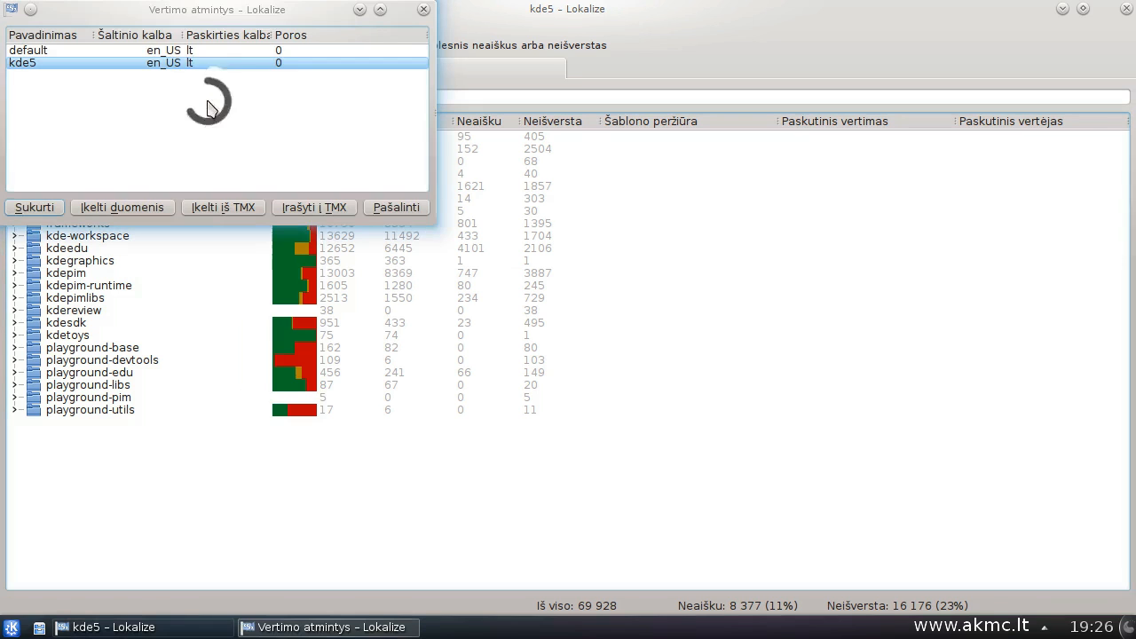
click(45, 50)
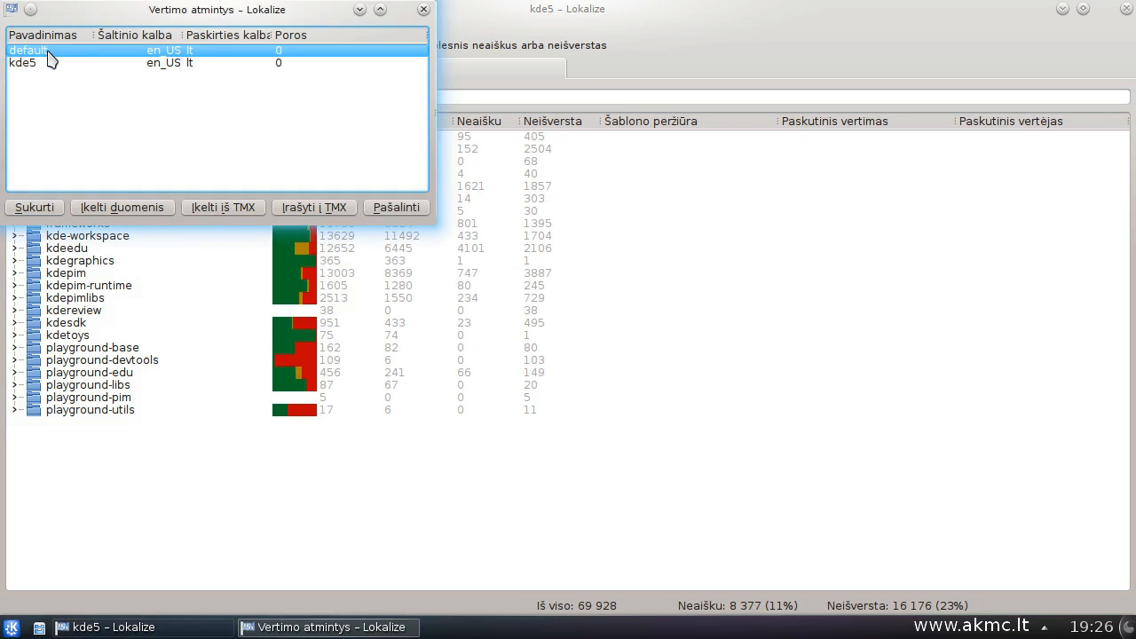
click(41, 63)
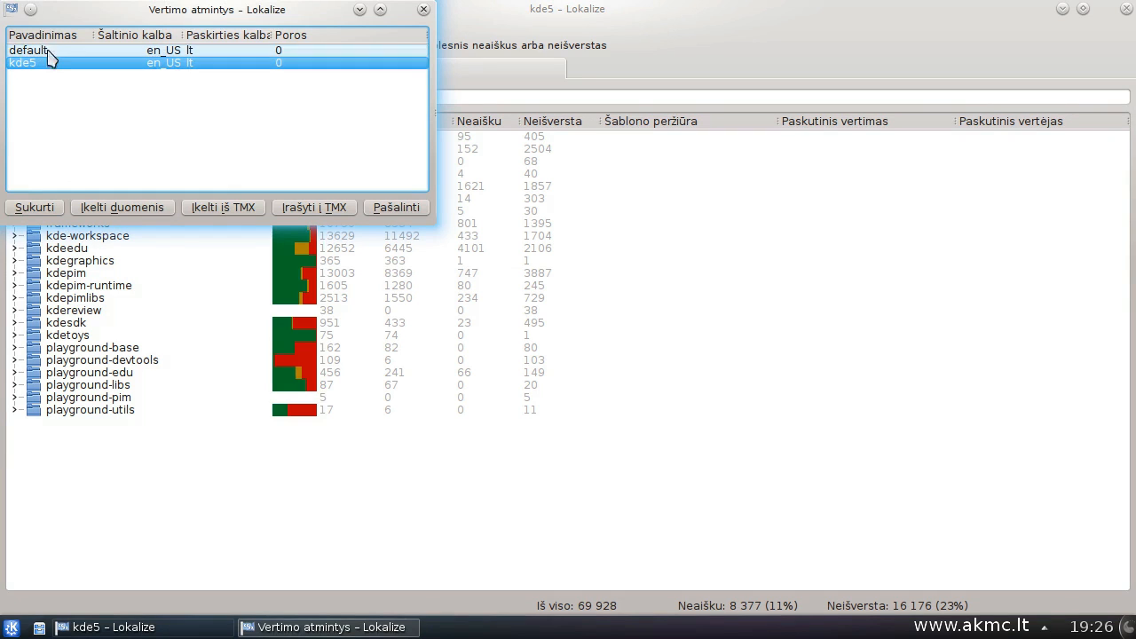
click(116, 211)
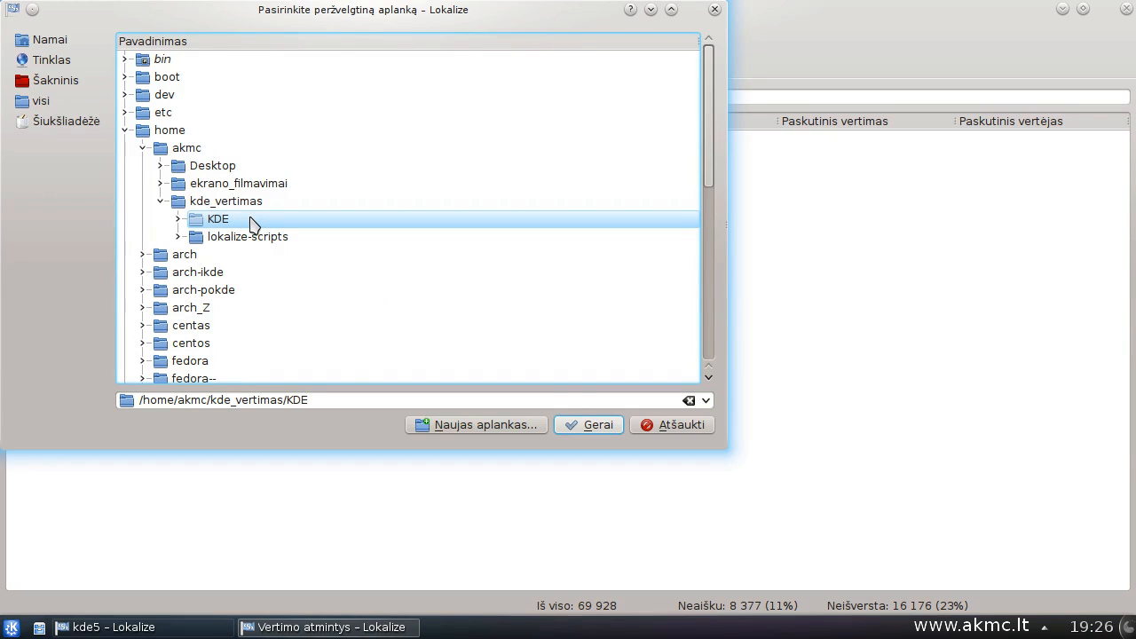
double_click(252, 224)
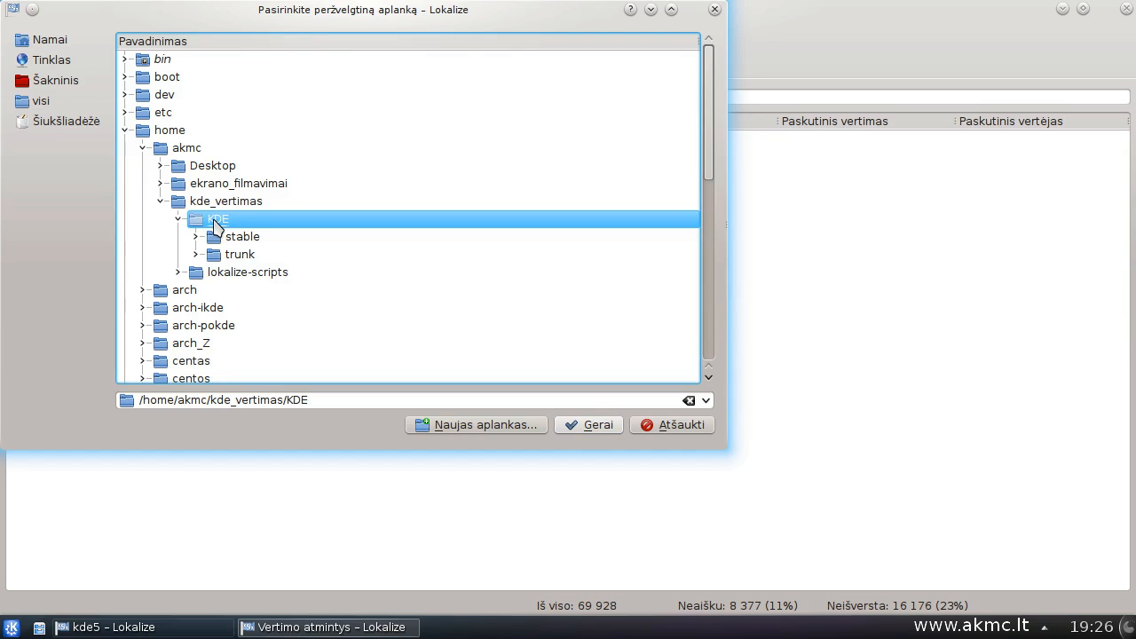
click(598, 426)
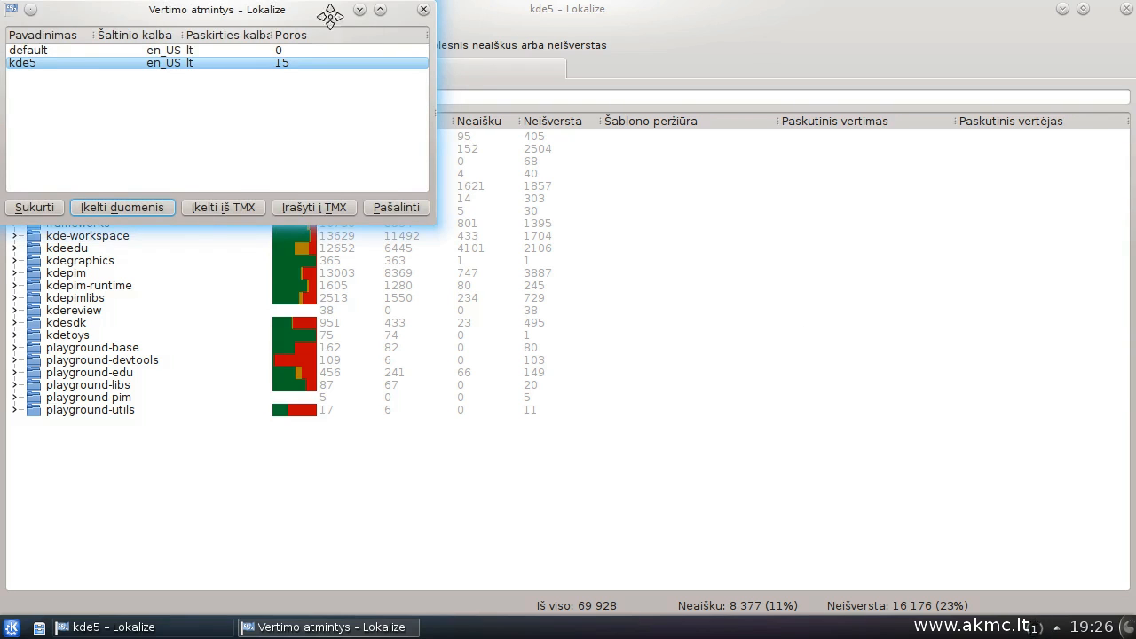
drag(327, 18, 553, 162)
click(1041, 628)
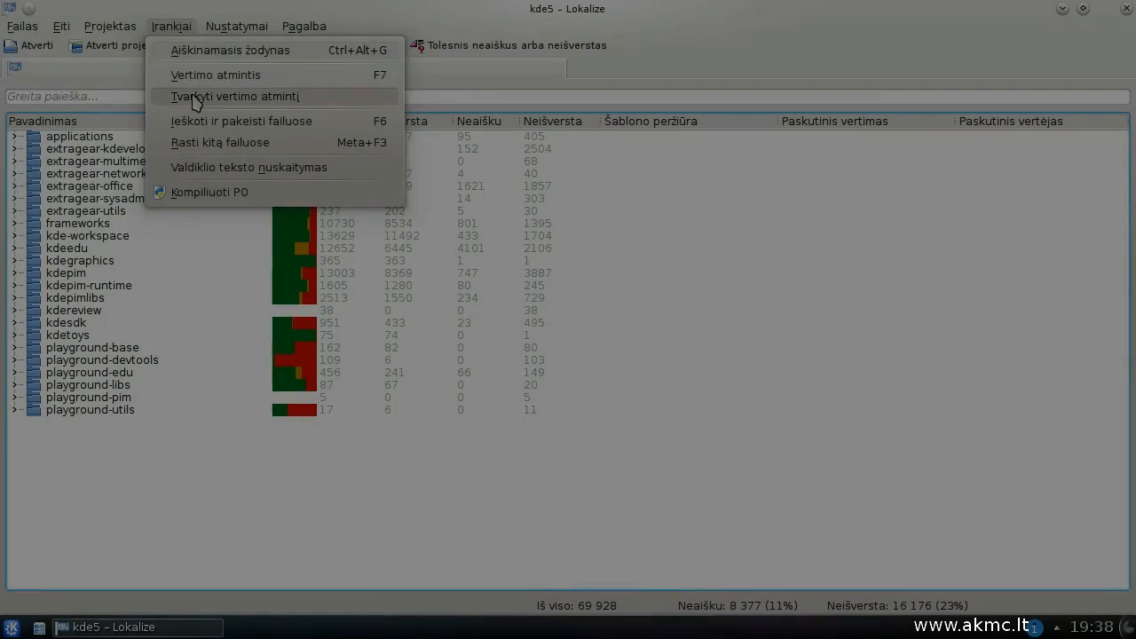
Step: Check the number of pairs stored in the kde5 translation memory, then close the translation memory manager
click(195, 97)
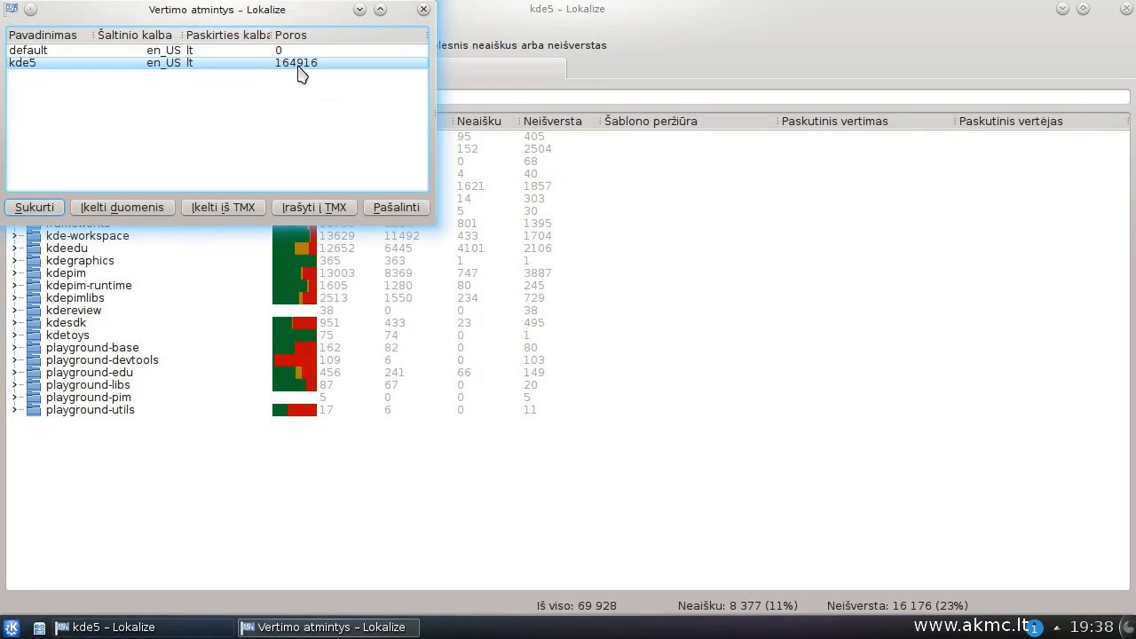
drag(297, 9, 431, 57)
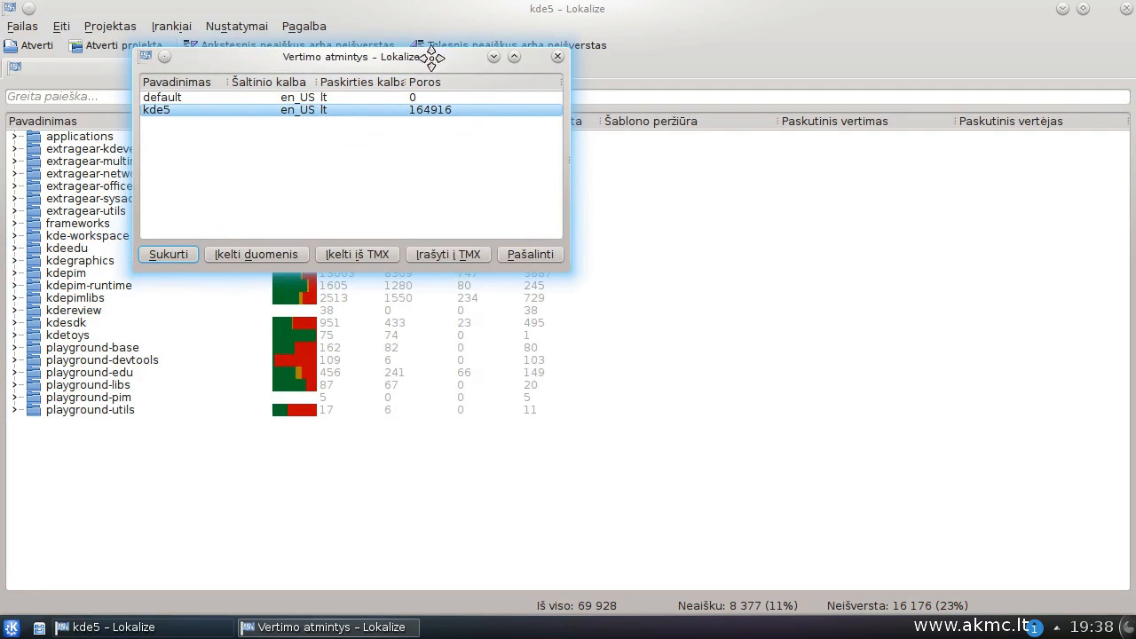
click(558, 56)
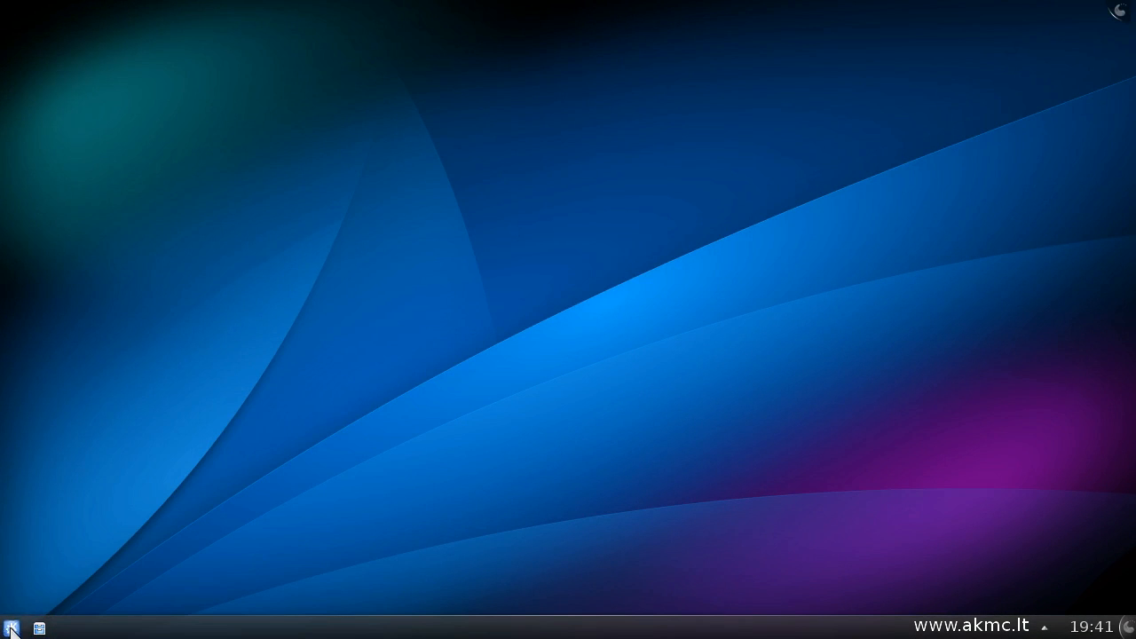
Step: Relaunch Lokalize and open pairs.po from the kde5 project overview filtered by "pair"
click(12, 628)
click(55, 348)
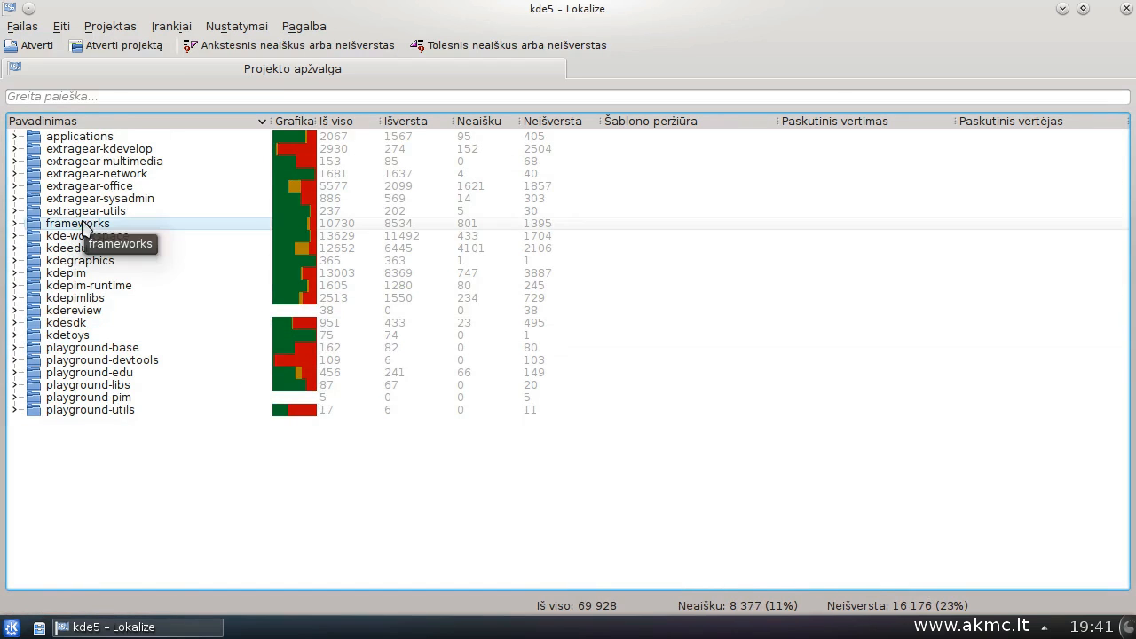
click(125, 96)
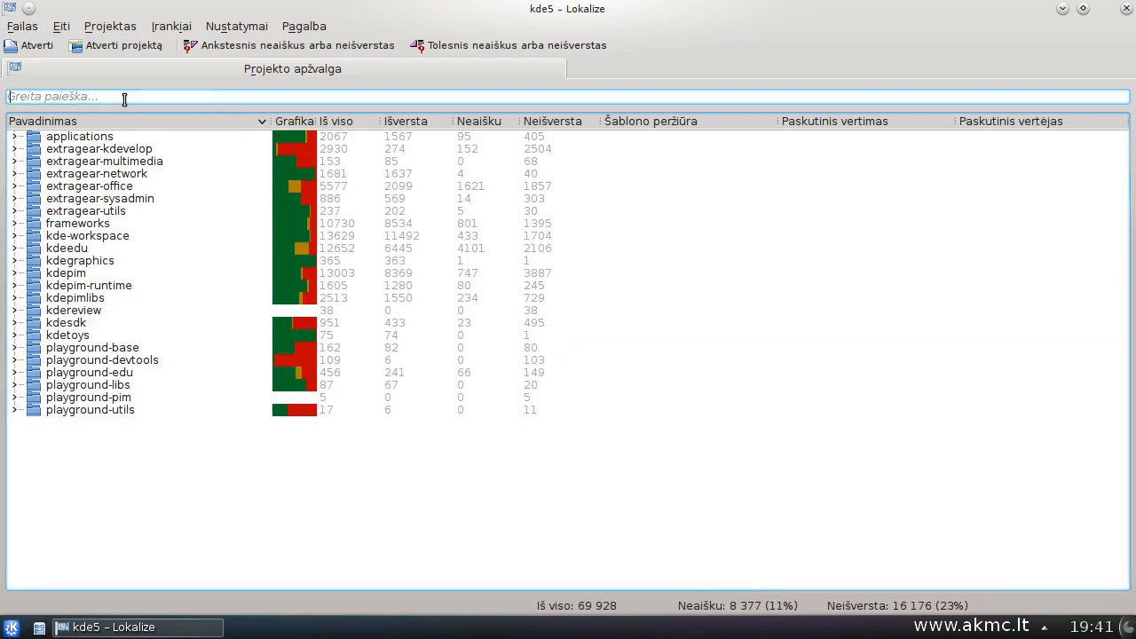
text(pair)
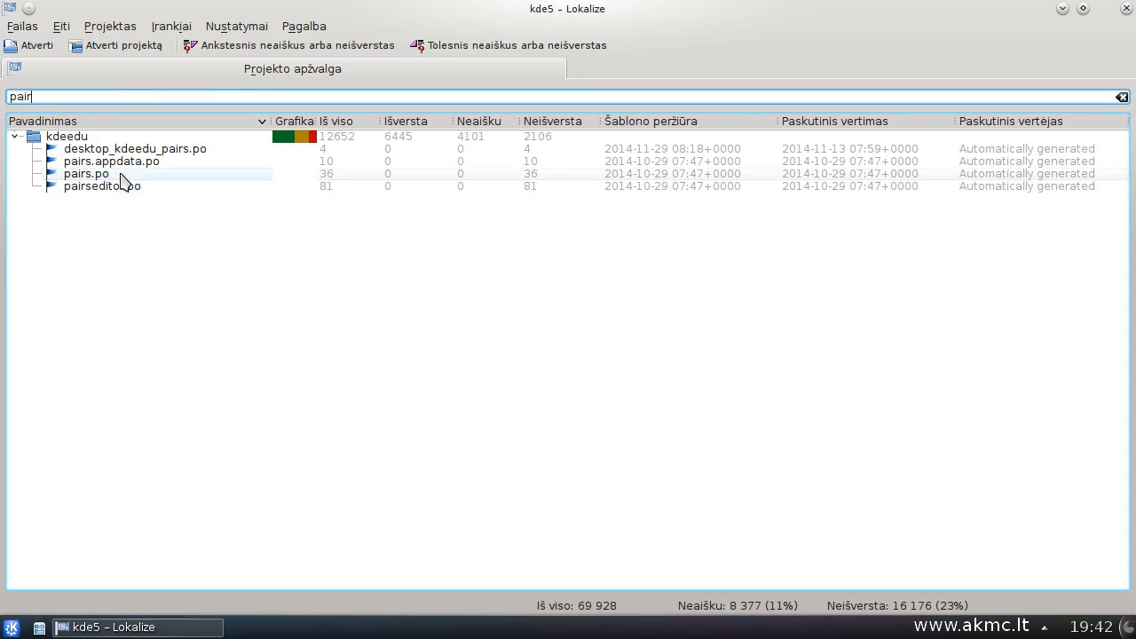
double_click(89, 174)
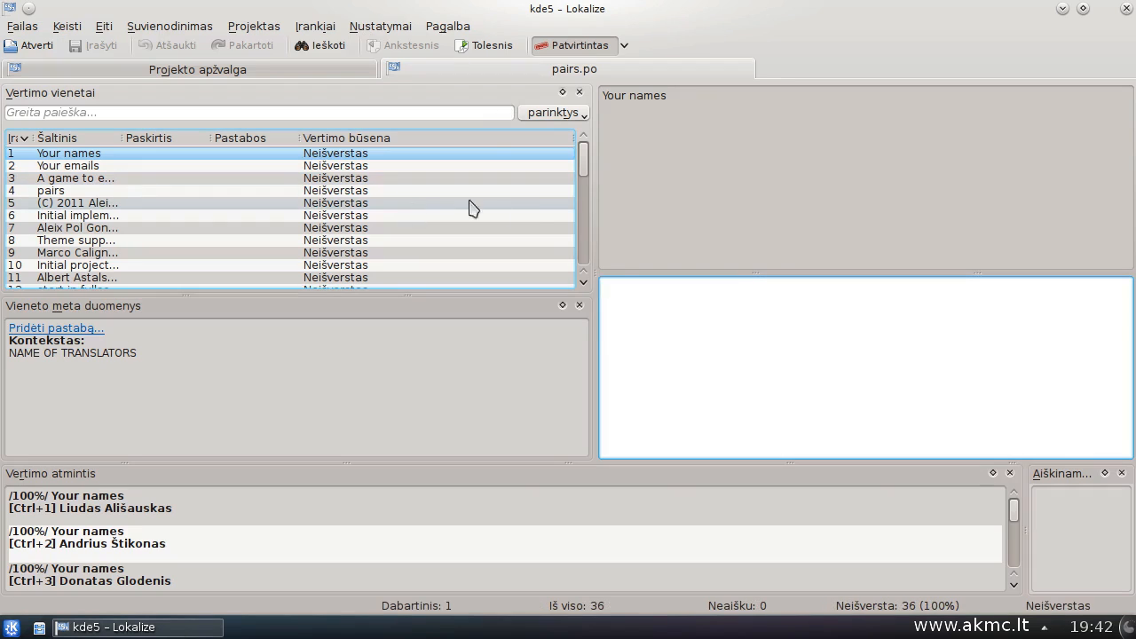
Step: Widen the Šaltinis column in the translation units list and focus the source text of unit 1, "Your names"
drag(122, 138, 274, 140)
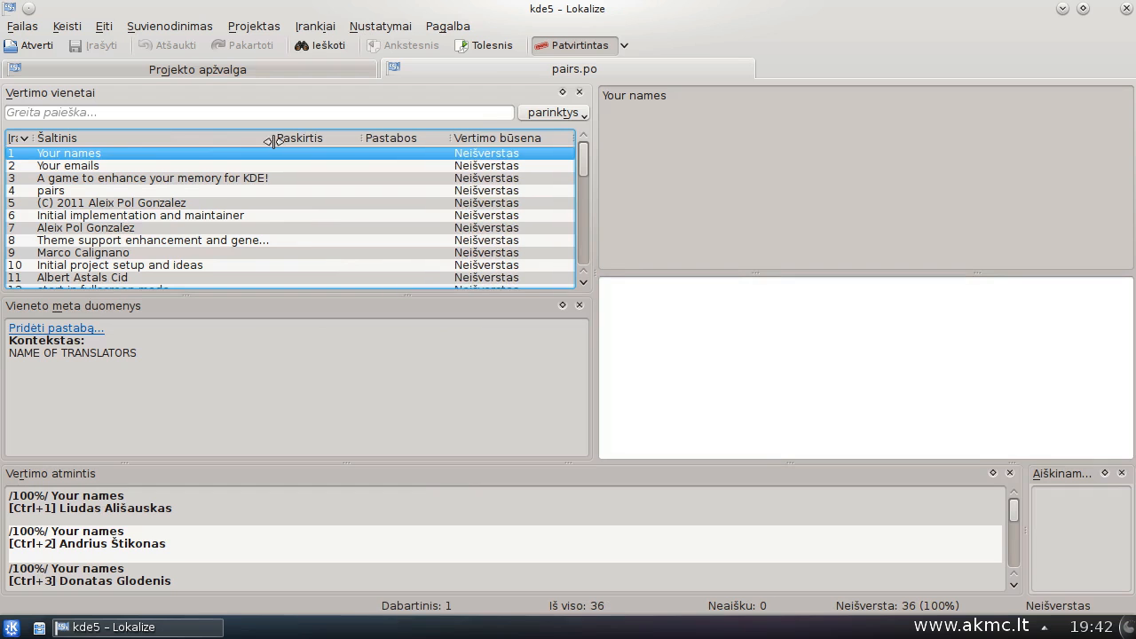
mouse_move(581, 172)
mouse_down()
mouse_move(581, 269)
mouse_move(583, 160)
mouse_up()
click(624, 114)
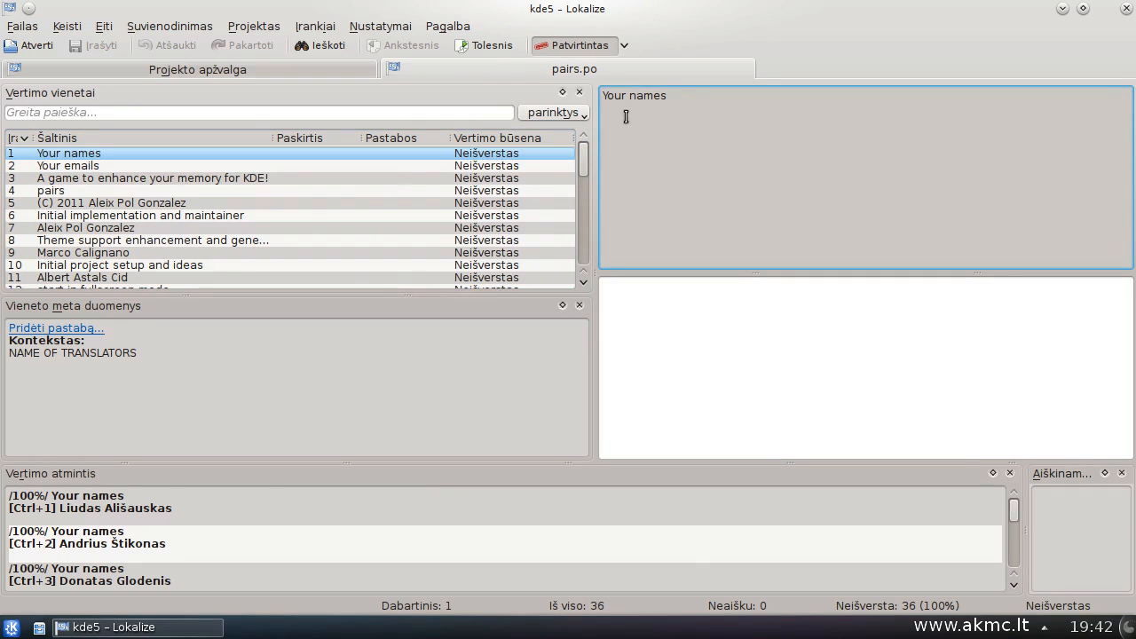
Step: Insert the first translation memory suggestion as the translation of unit 1, "Your names", and undo the insertion
drag(688, 98, 598, 98)
click(637, 322)
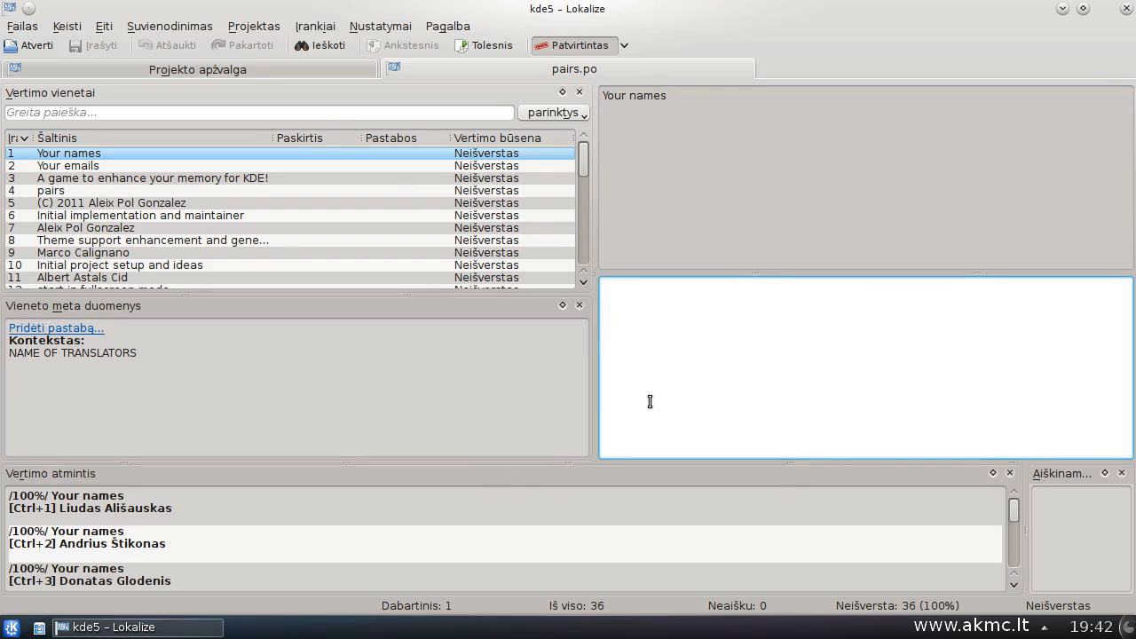
click(642, 253)
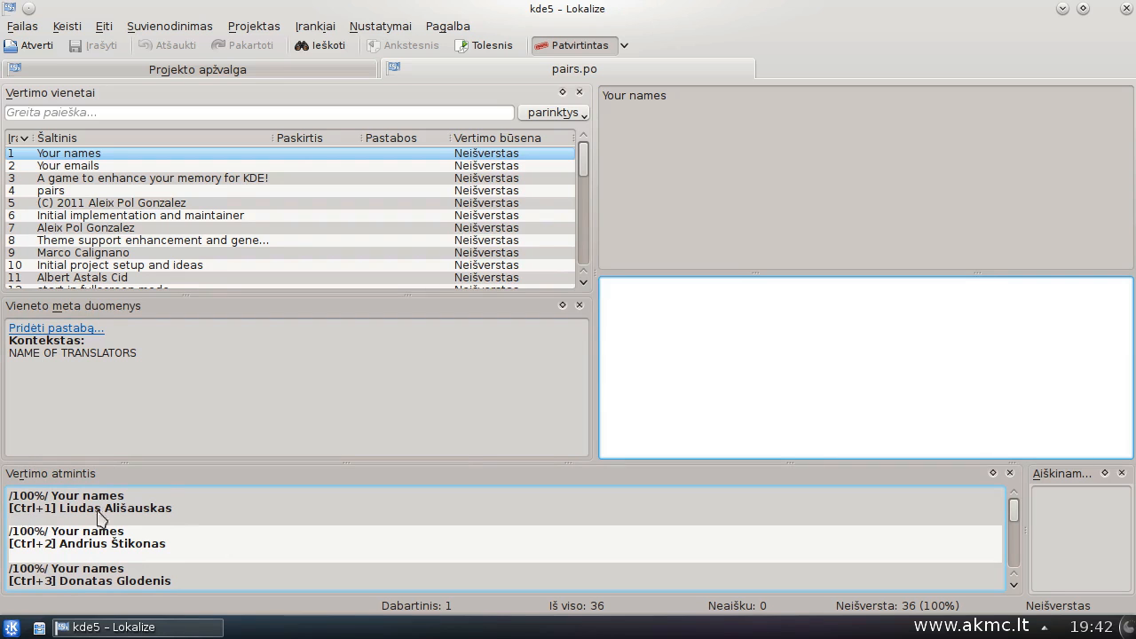
key(ctrl+1)
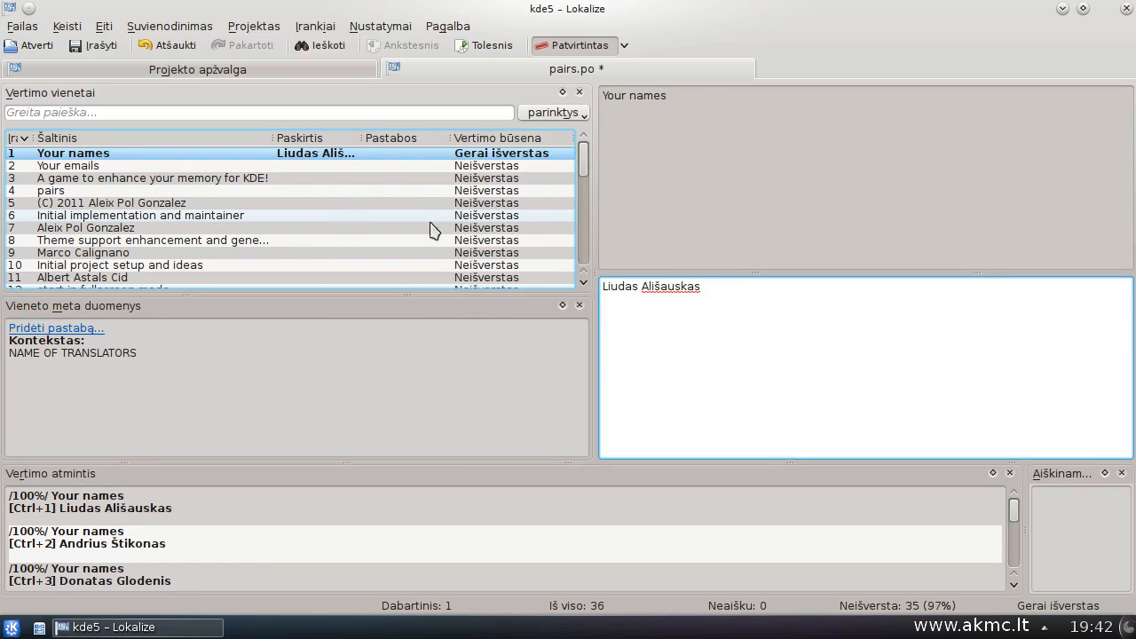
key(ctrl+z)
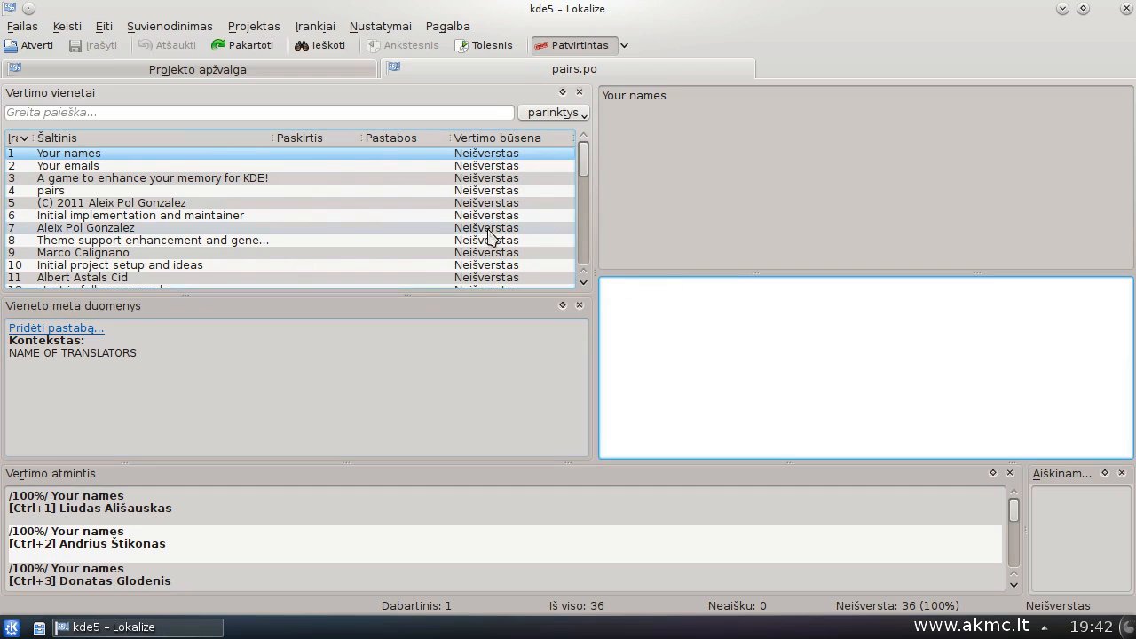
Step: Fill in all exact translation memory suggestions throughout pairs.po (Užpildyti visus tikslius pasiūlymus)
click(315, 26)
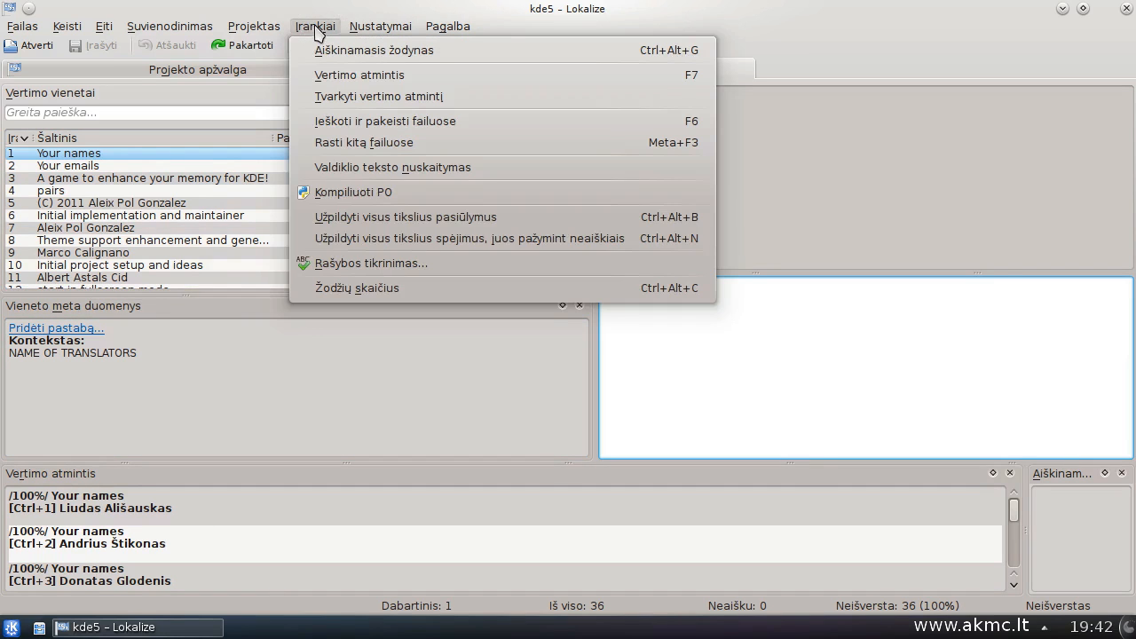
click(449, 223)
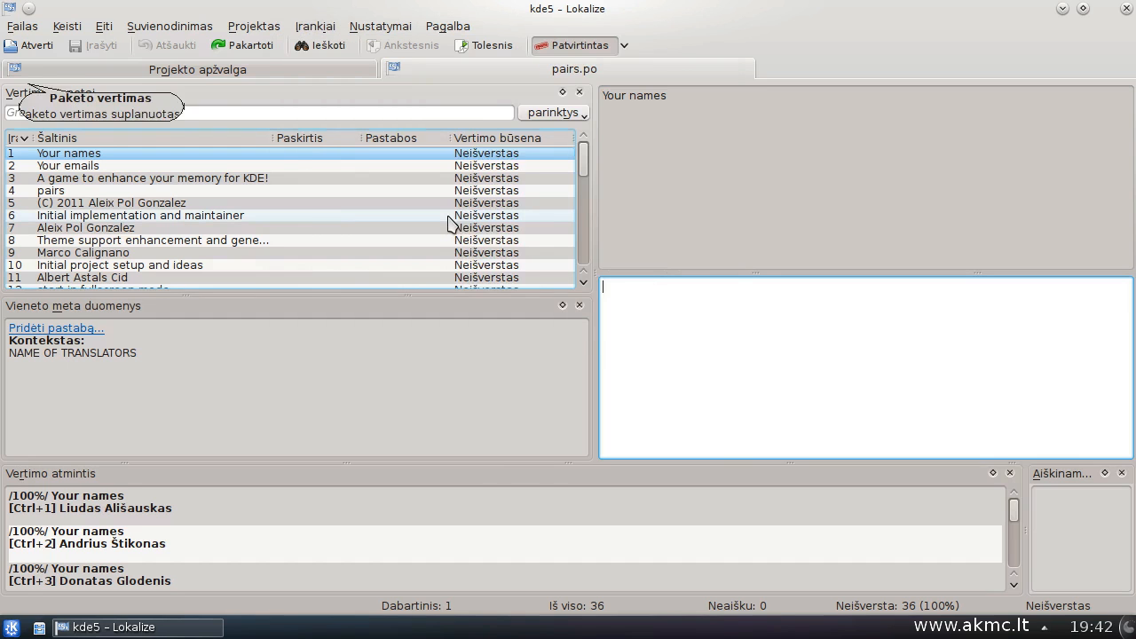
mouse_move(583, 166)
mouse_down()
mouse_move(583, 260)
mouse_move(589, 147)
mouse_up()
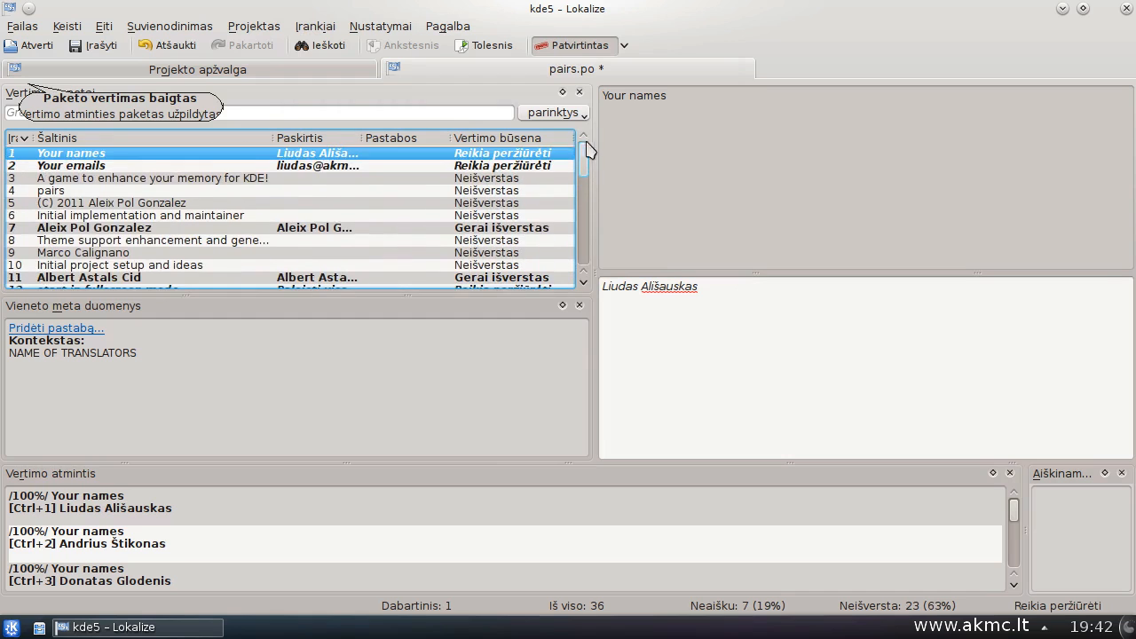
Step: Sort the translation units by Vertimo būsena so that the entries marked Reikia peržiūrėti are listed first
click(480, 139)
click(173, 153)
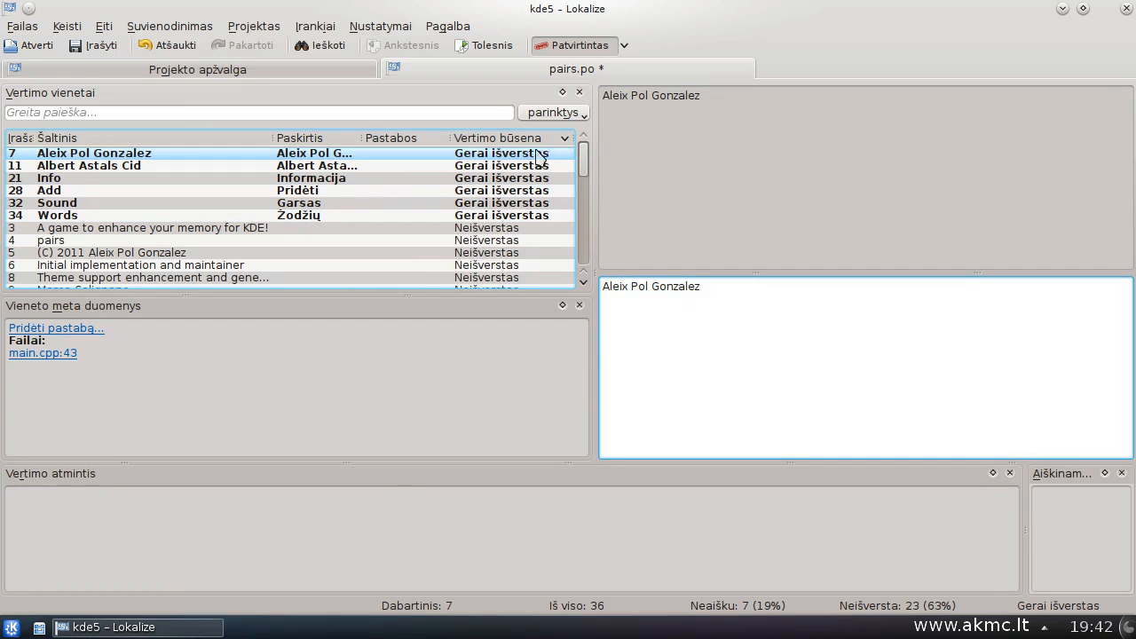
drag(586, 169, 597, 136)
click(487, 138)
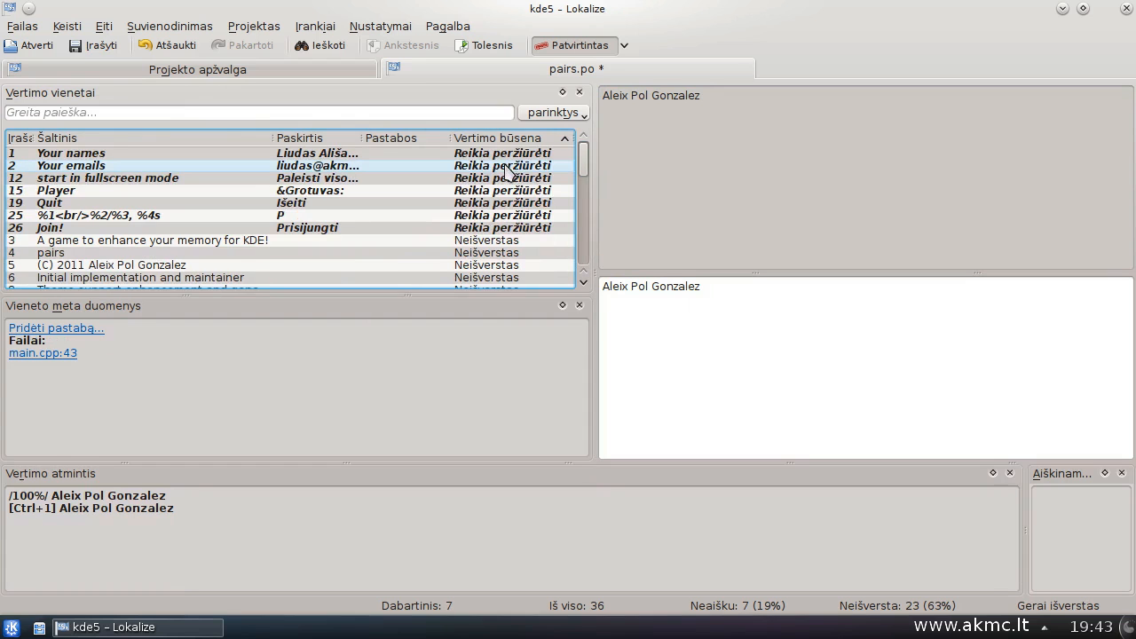
Step: Approve the filled-in translations of unit 1, "Your names", and unit 2, "Your emails"
click(187, 155)
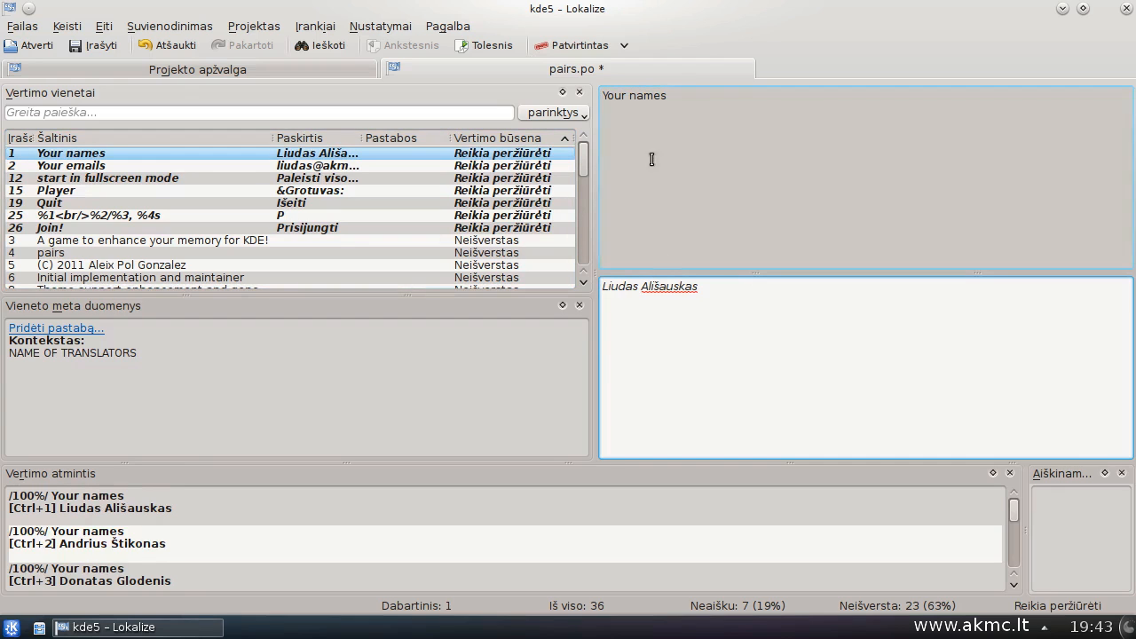
key(ctrl+u)
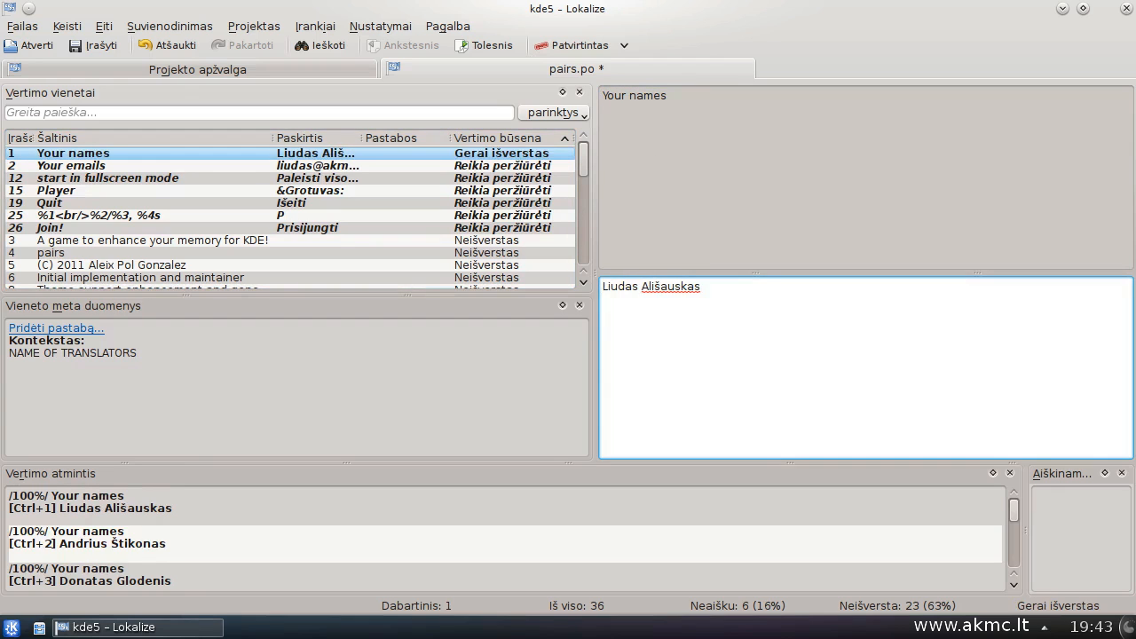
key(Page_Down)
key(ctrl+u)
Step: Change the translation of unit 12, "start in fullscreen mode", to lowercase "paleisti viso ekrano režimu"
key(Page_Down)
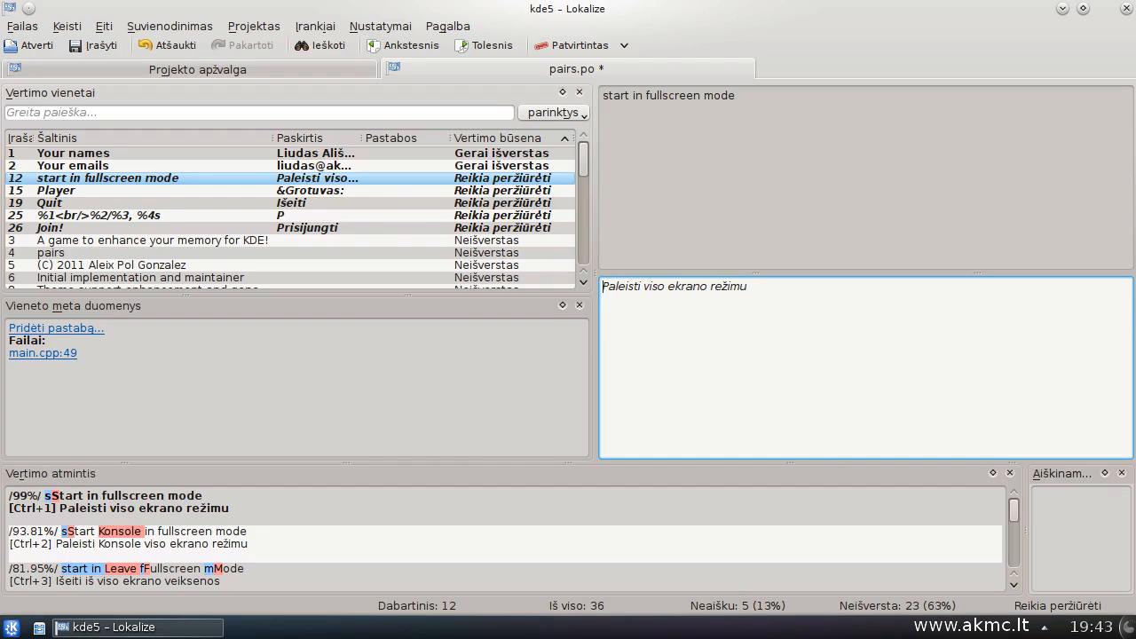
key(Delete)
text(p)
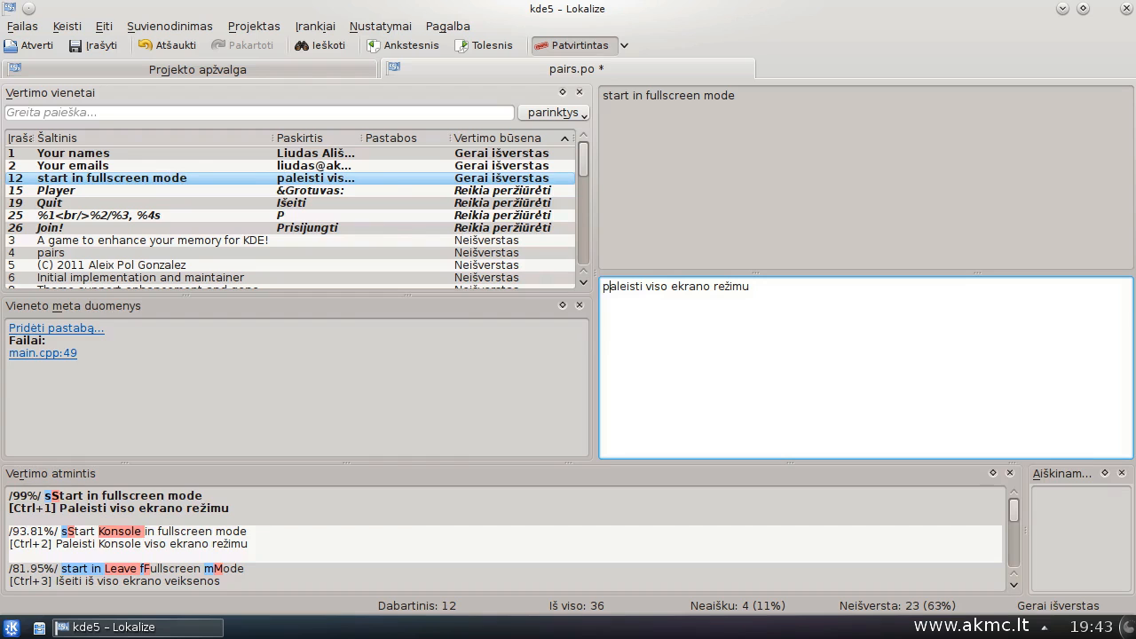
Step: Correct the translation of unit 15, "Player", to "Grotuvas" without the ampersand and colon, and approve it
key(Page_Down)
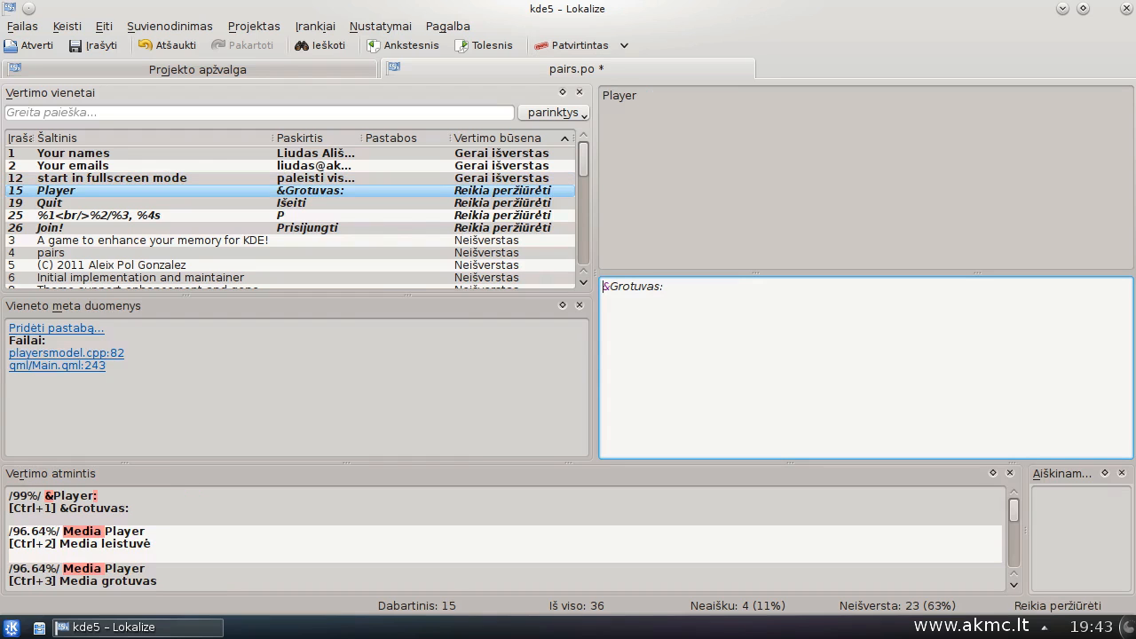
key(Delete)
key(End)
key(BackSpace)
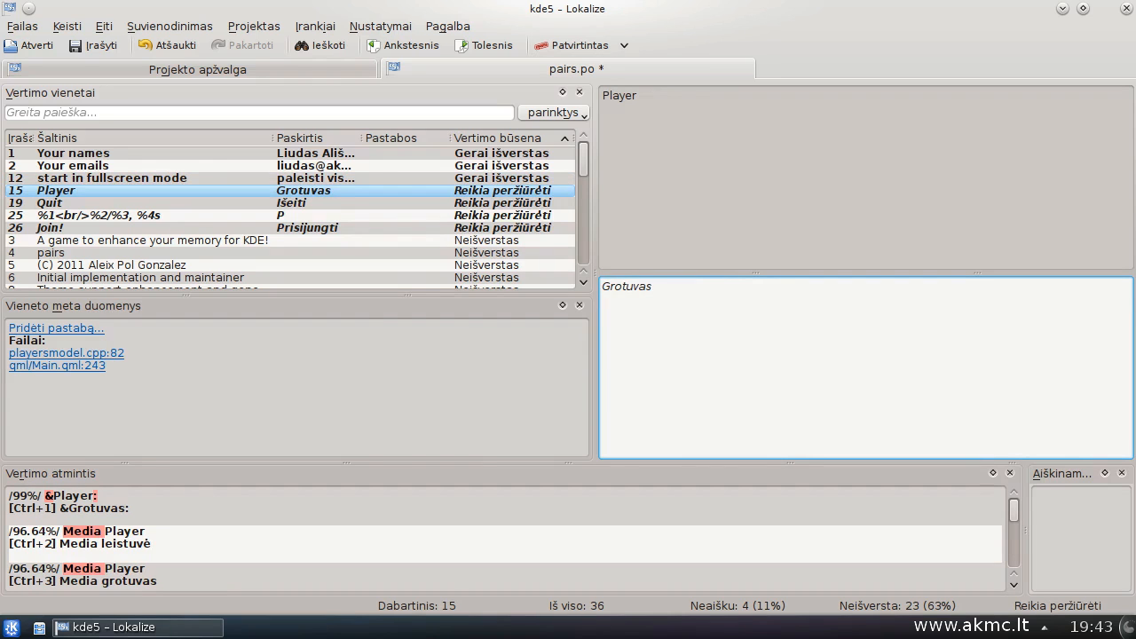
click(610, 46)
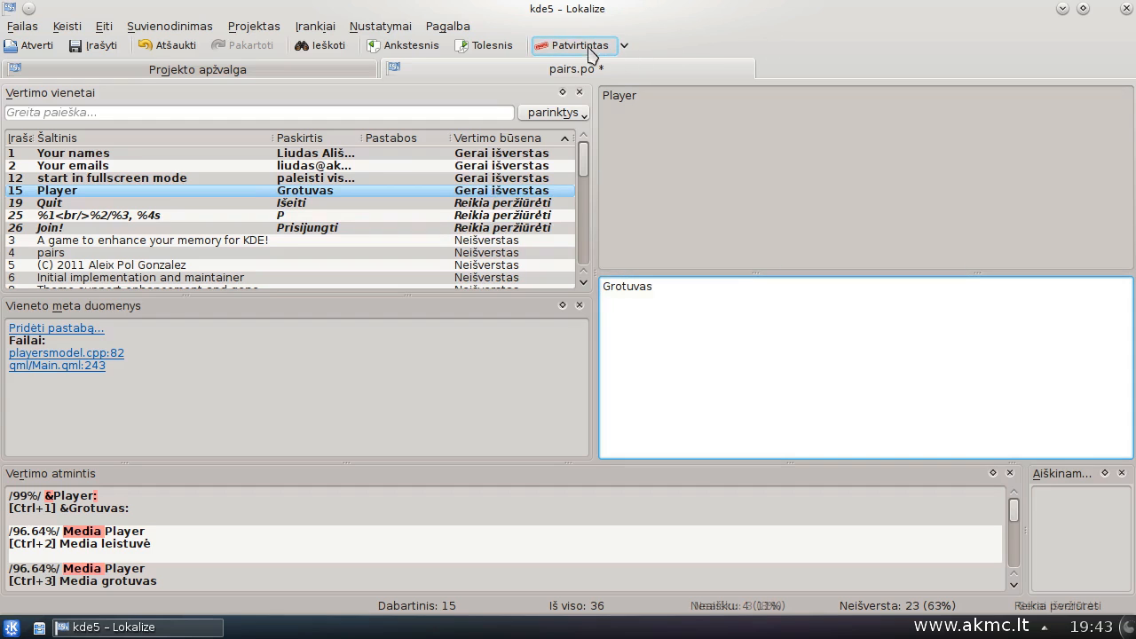
Step: Approve "Išeiti" for unit 19, "Quit", and replace unit 25's translation with its source text "%1<br/>%2/%3, %4s", marked as approved
key(Page_Down)
key(ctrl+u)
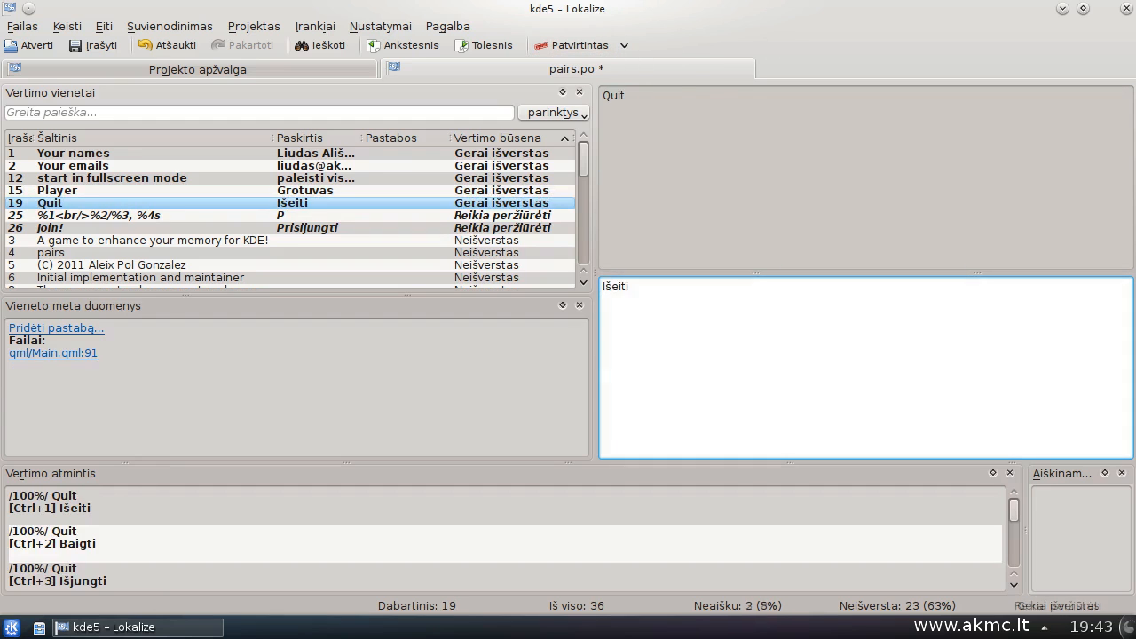
key(Page_Down)
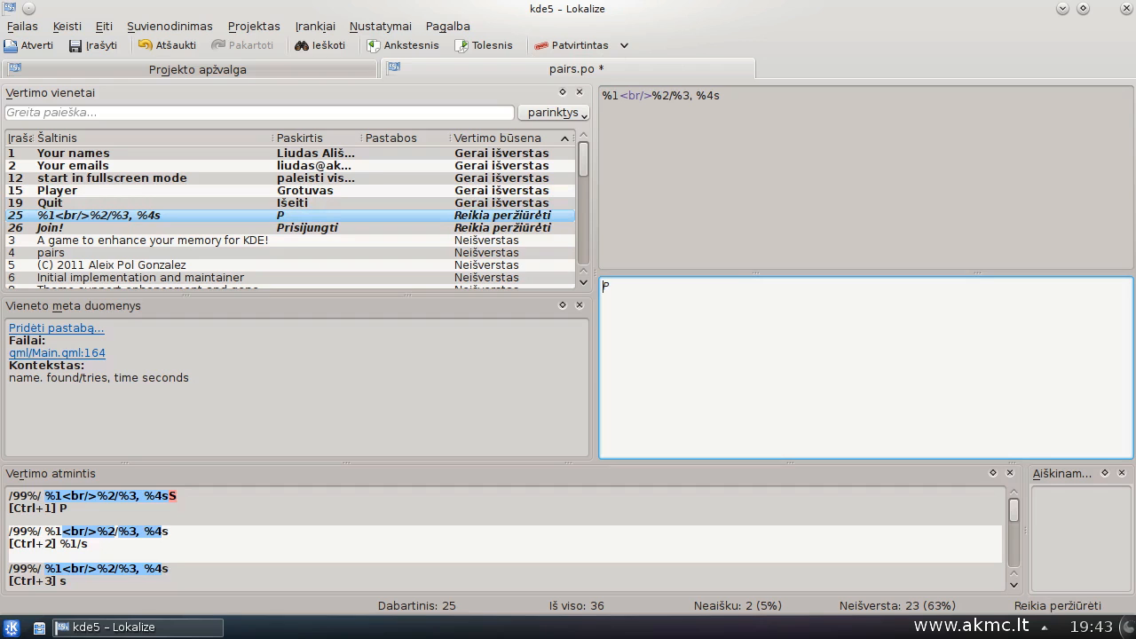
key(ctrl+space)
key(ctrl+u)
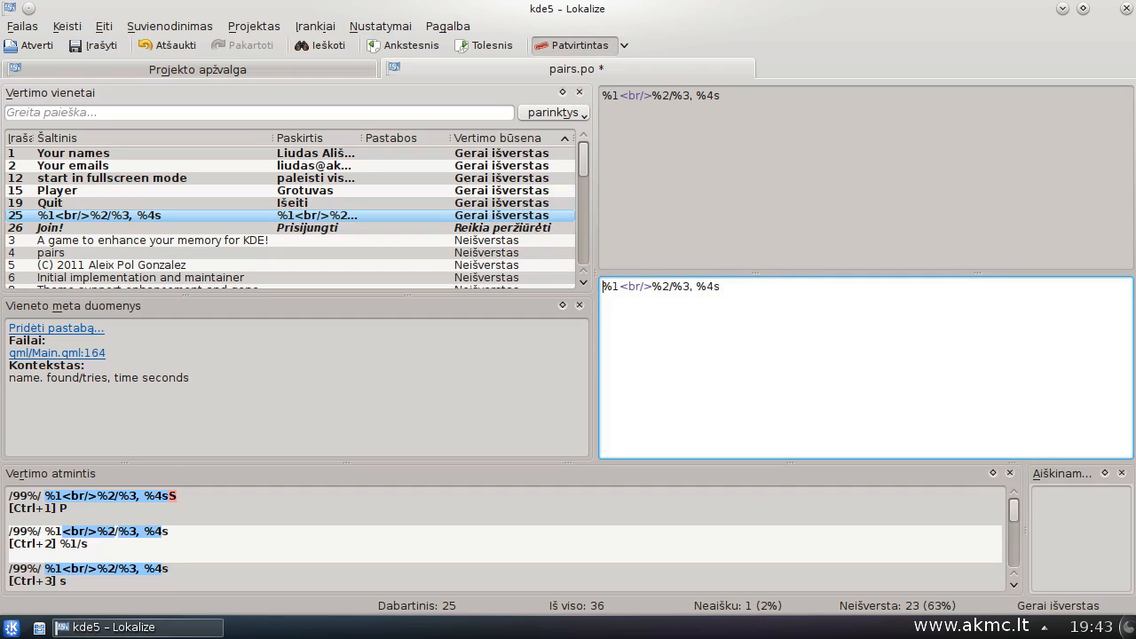
Step: Complete the translation of unit 26, "Join!", as "Prisijungti!" and approve it
key(Page_Down)
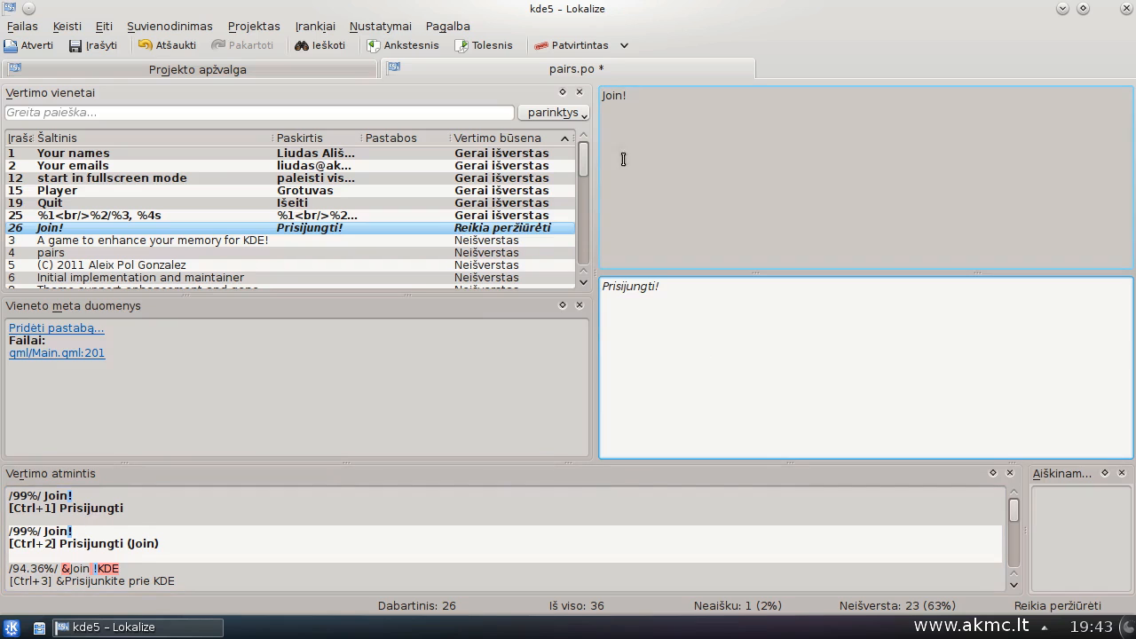
key(ctrl+super)
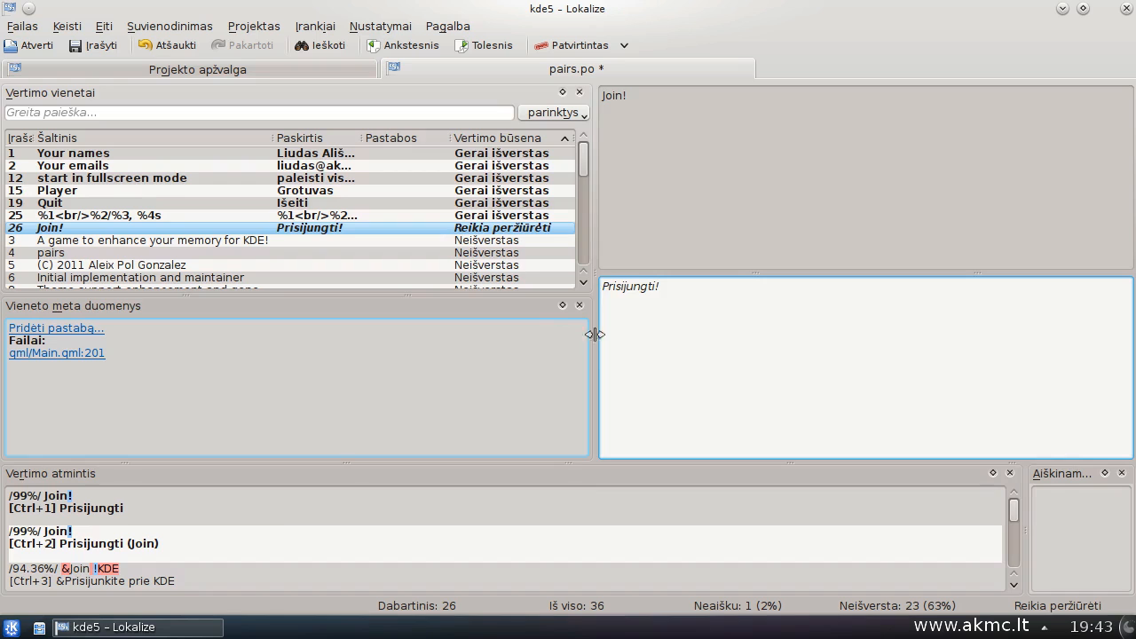
key(ctrl+super)
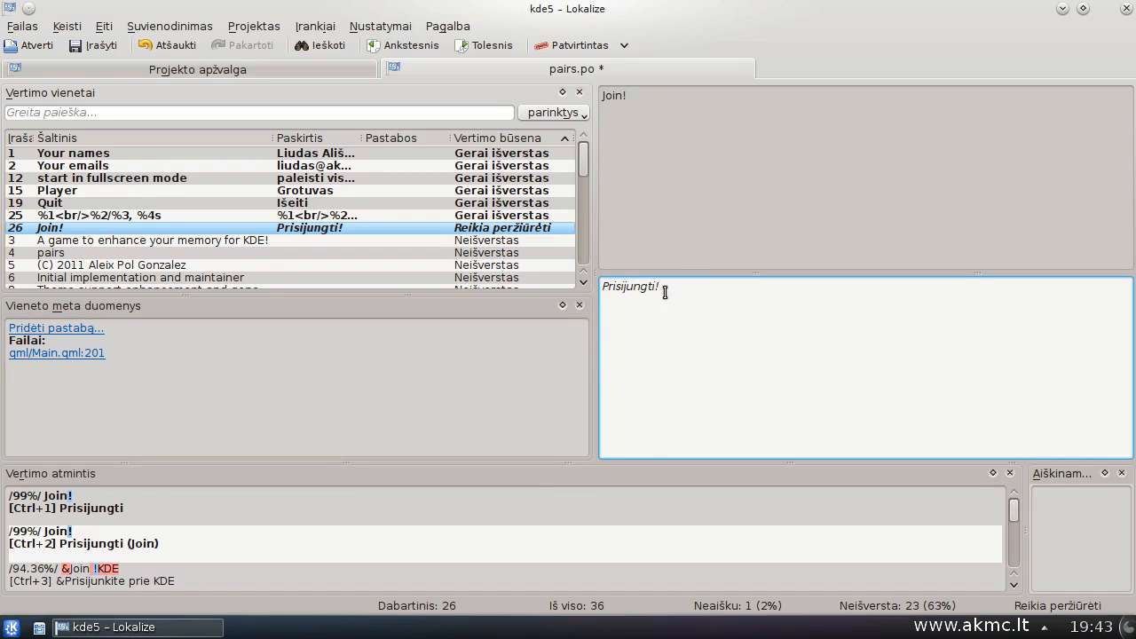
click(577, 45)
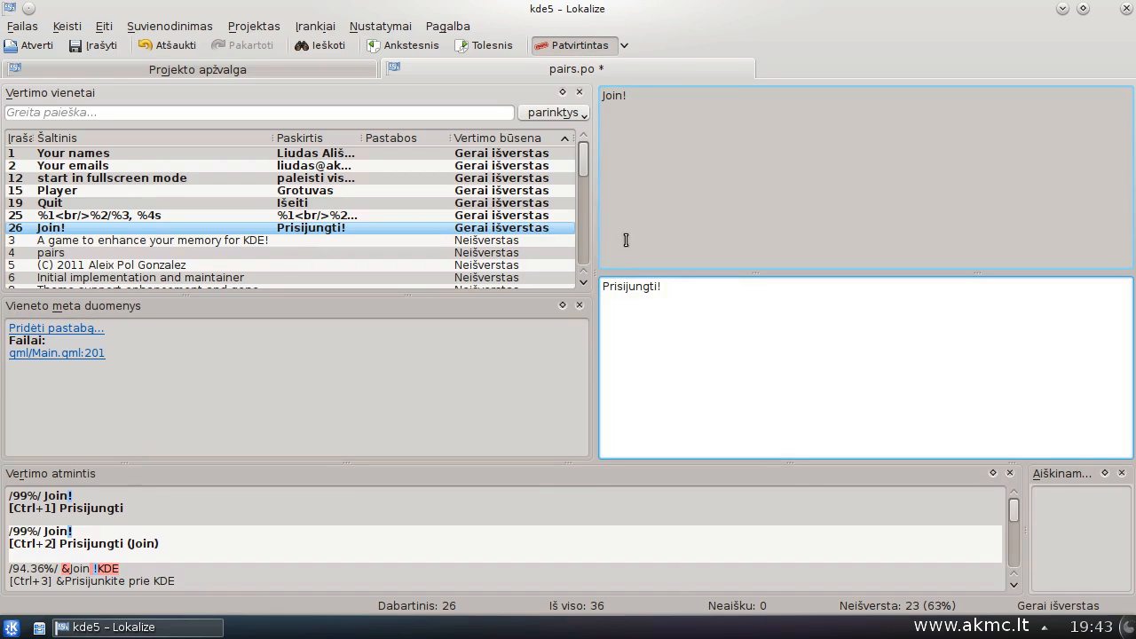
Step: Save and close pairs.po, then exit Lokalize
mouse_move(586, 180)
mouse_down()
mouse_move(586, 256)
mouse_move(586, 178)
mouse_up()
key(ctrl+s)
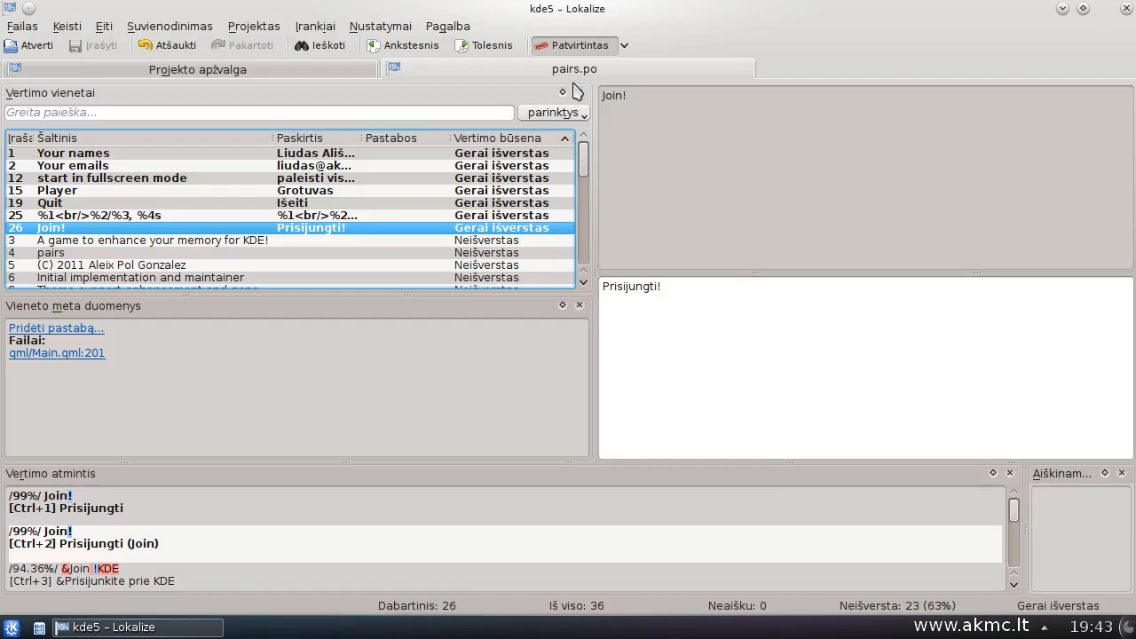
key(ctrl+w)
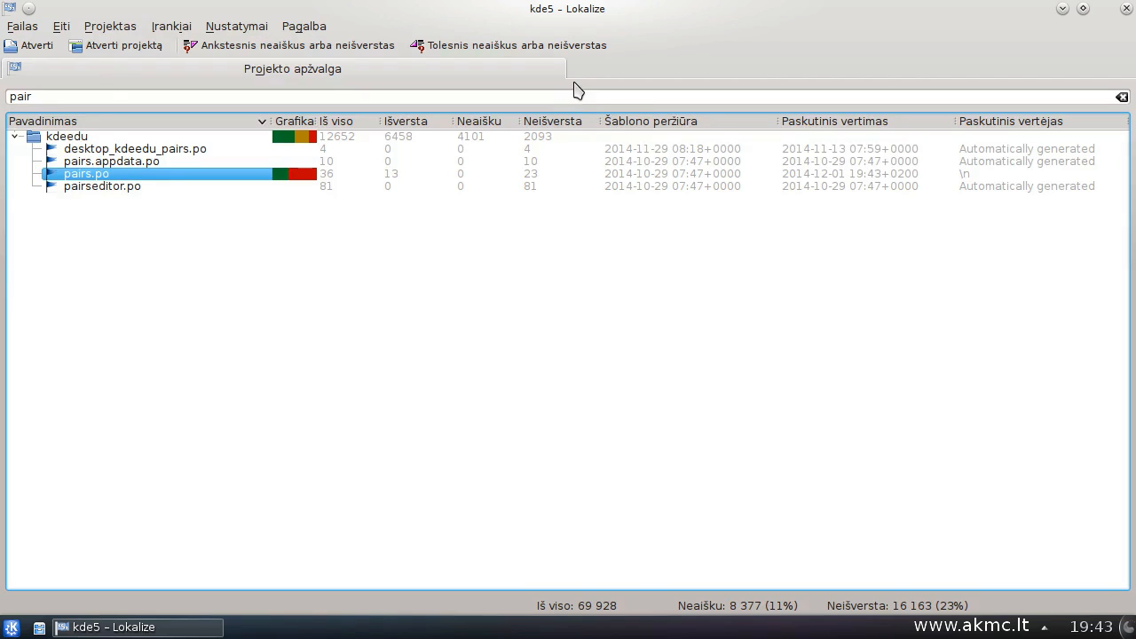
click(1127, 9)
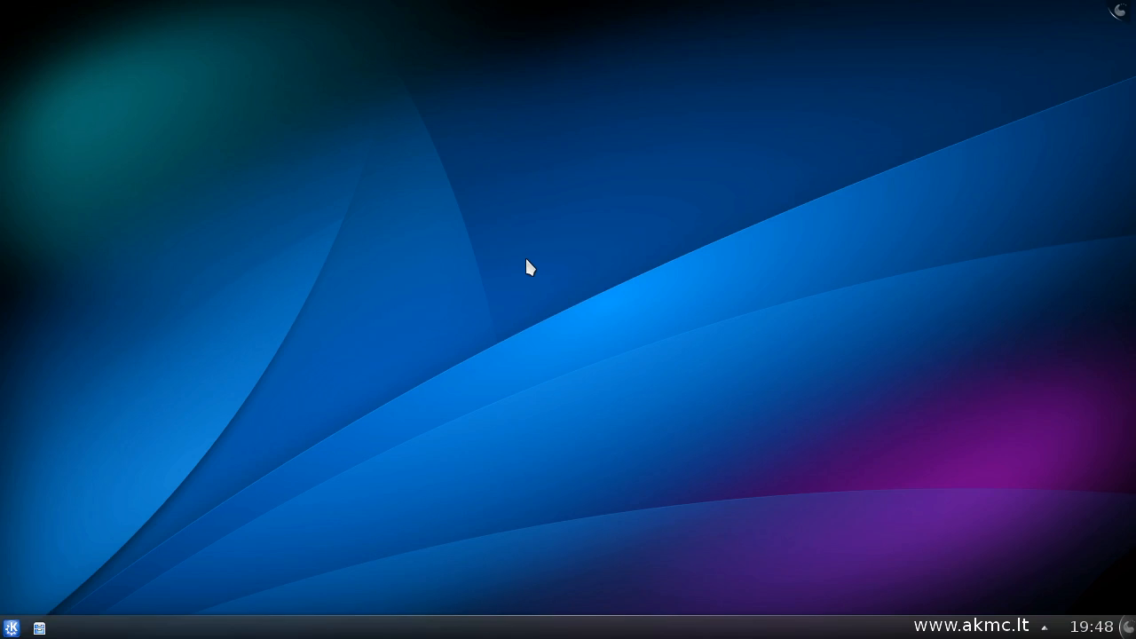
Step: Switch to Dolphin, open the kde_vertimas folder, and run ./kde_l10n.sh in its built-in terminal
click(39, 628)
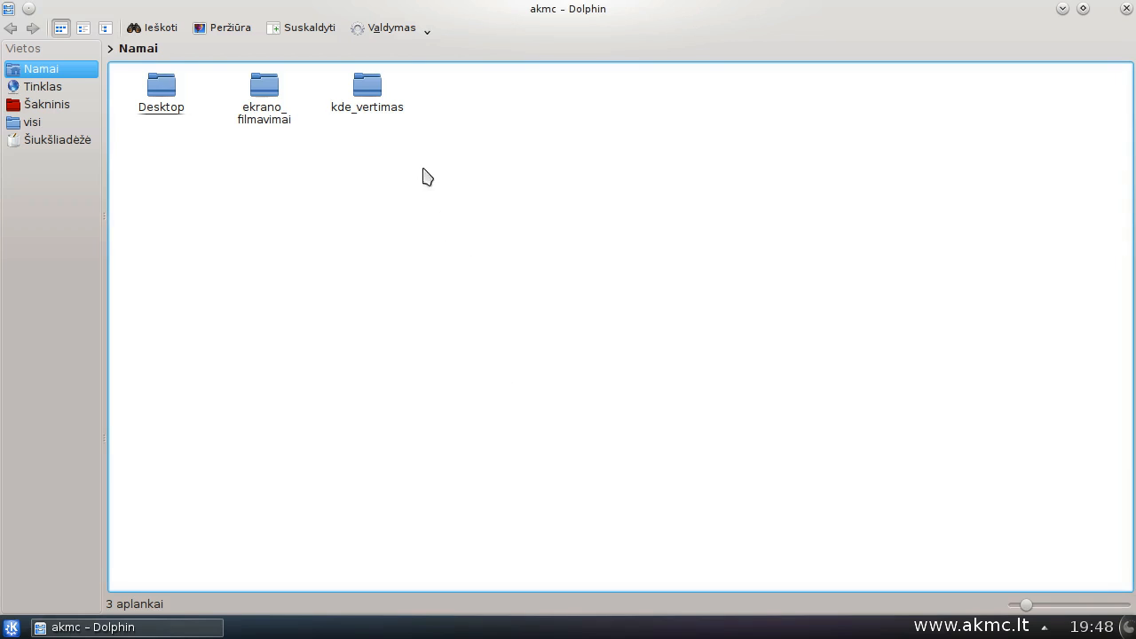
click(375, 102)
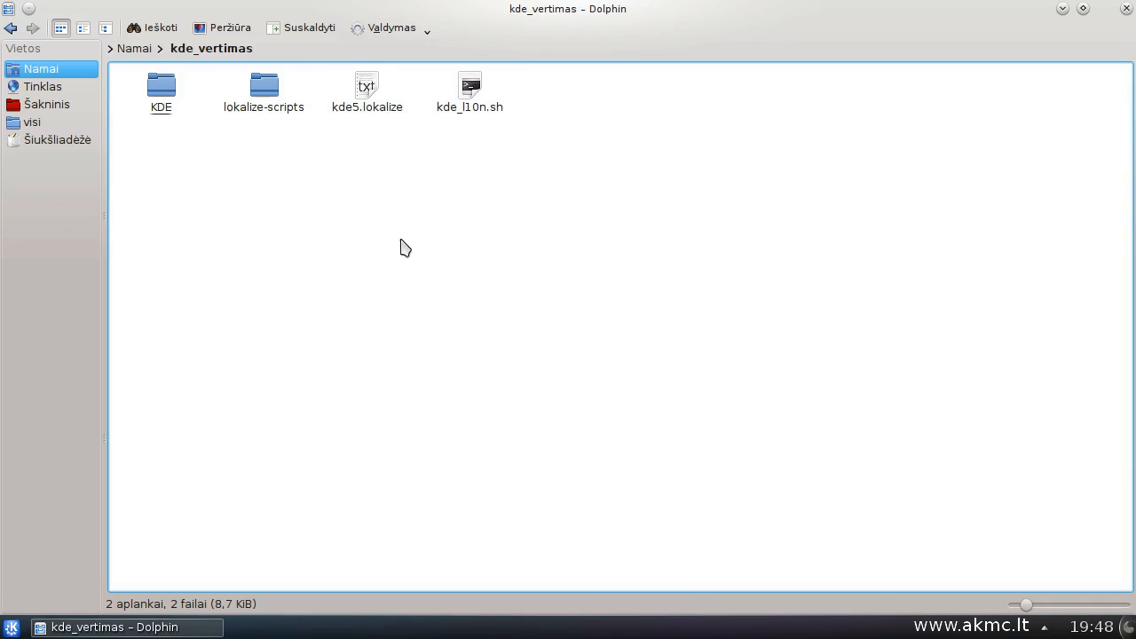
key(F4)
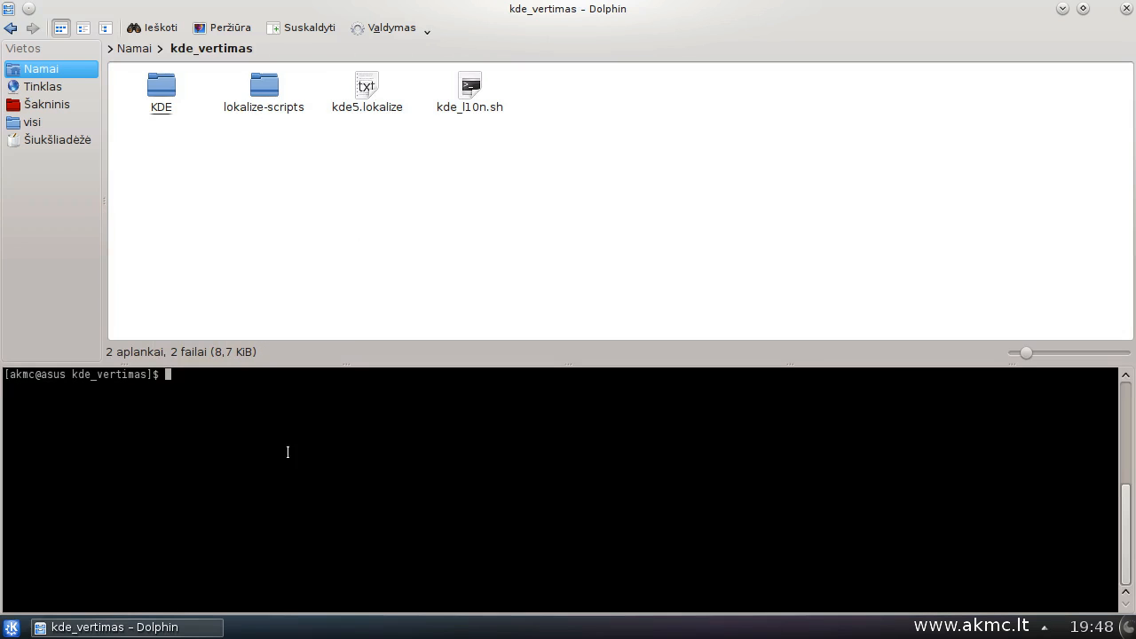
text(./)
text(kde_)
key(Tab)
key(Return)
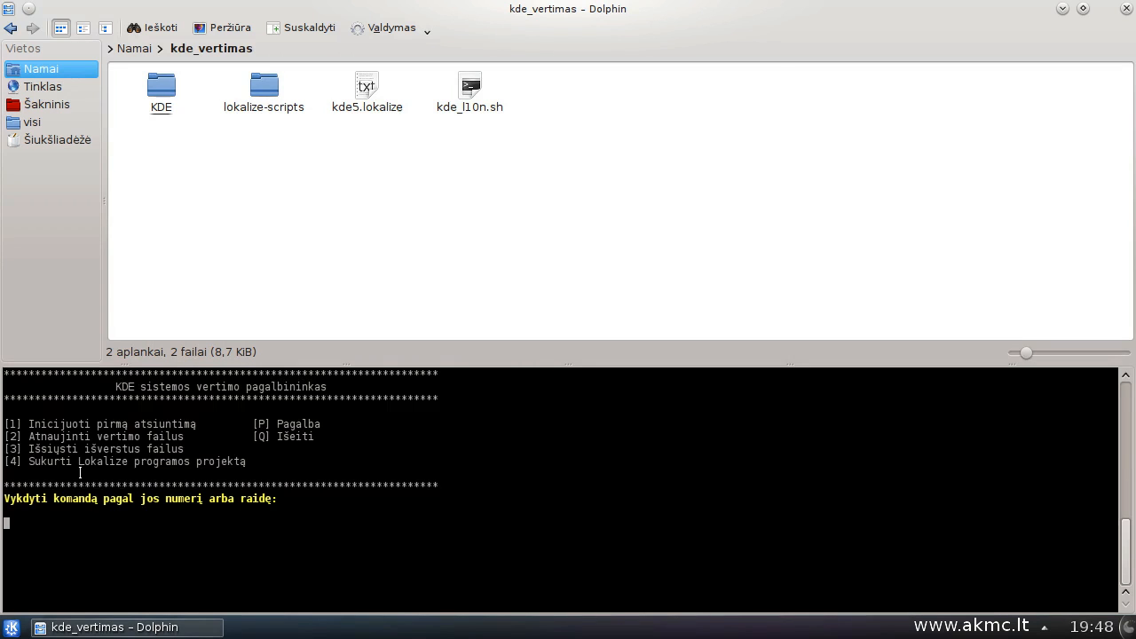
Step: Submit the translated files with the script's option 3, check the committed revision, and return to the script's menu
double_click(13, 449)
click(285, 527)
text(3)
key(Return)
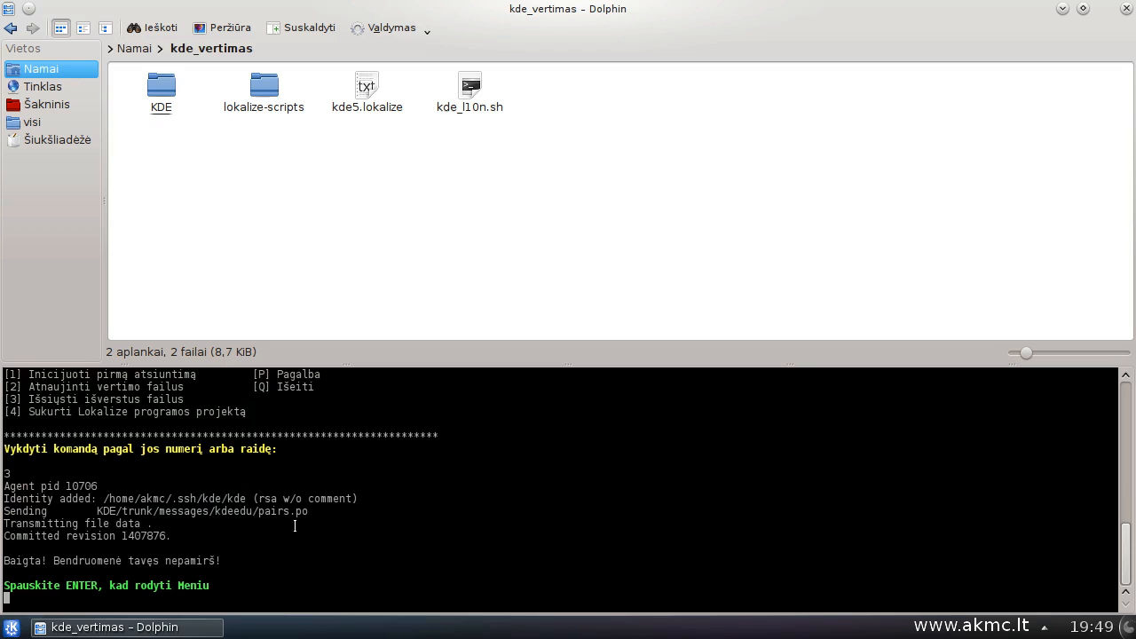
drag(6, 536, 186, 536)
click(267, 536)
key(Return)
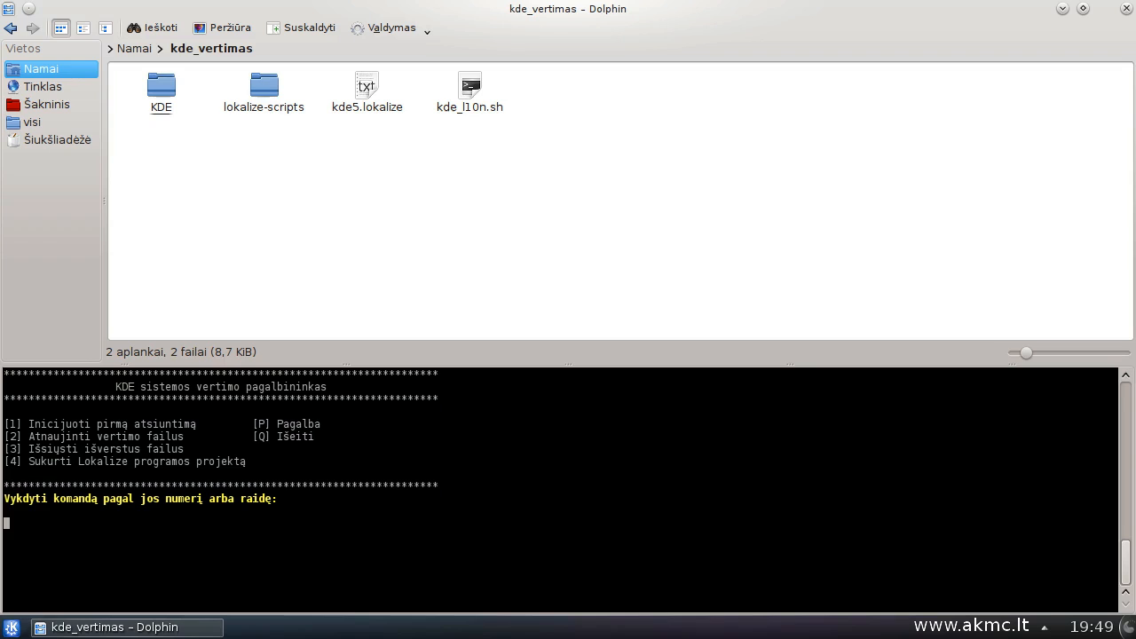
Step: Update the translation files with the script's option 2 and return to its menu
text(2)
key(Return)
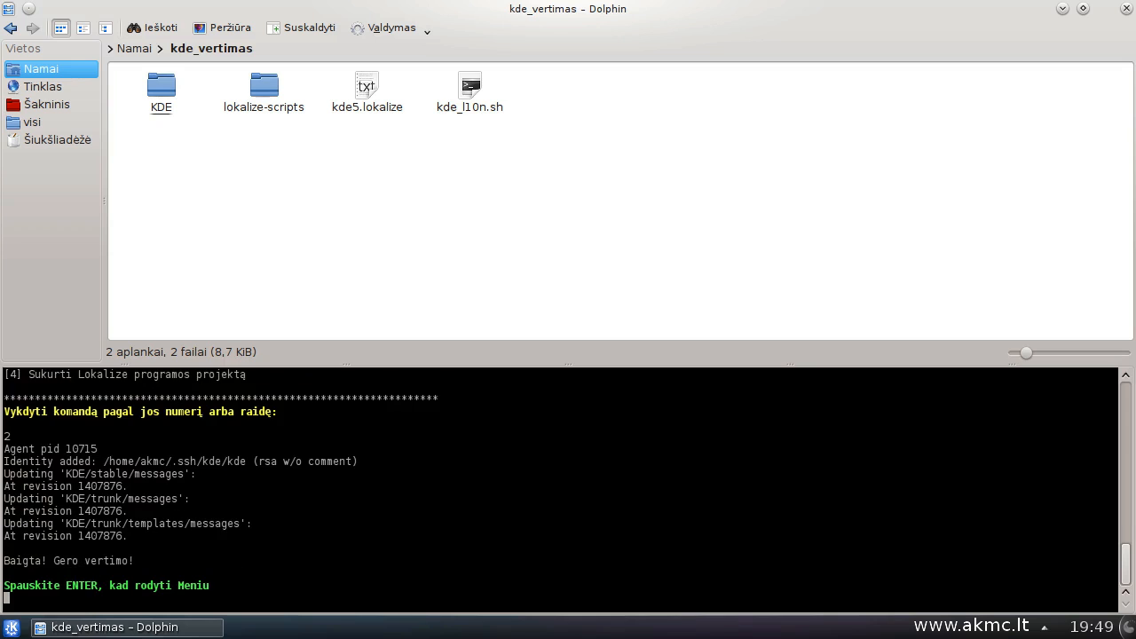
key(Return)
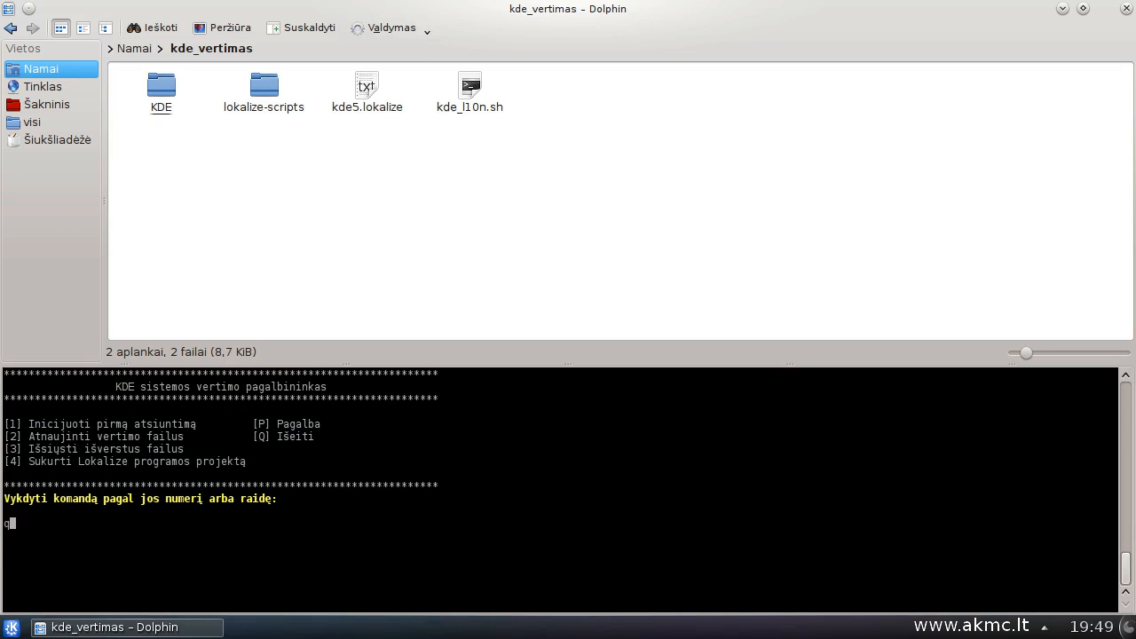
Step: Quit the translation helper script with option q and confirm the exit
text(q)
key(Return)
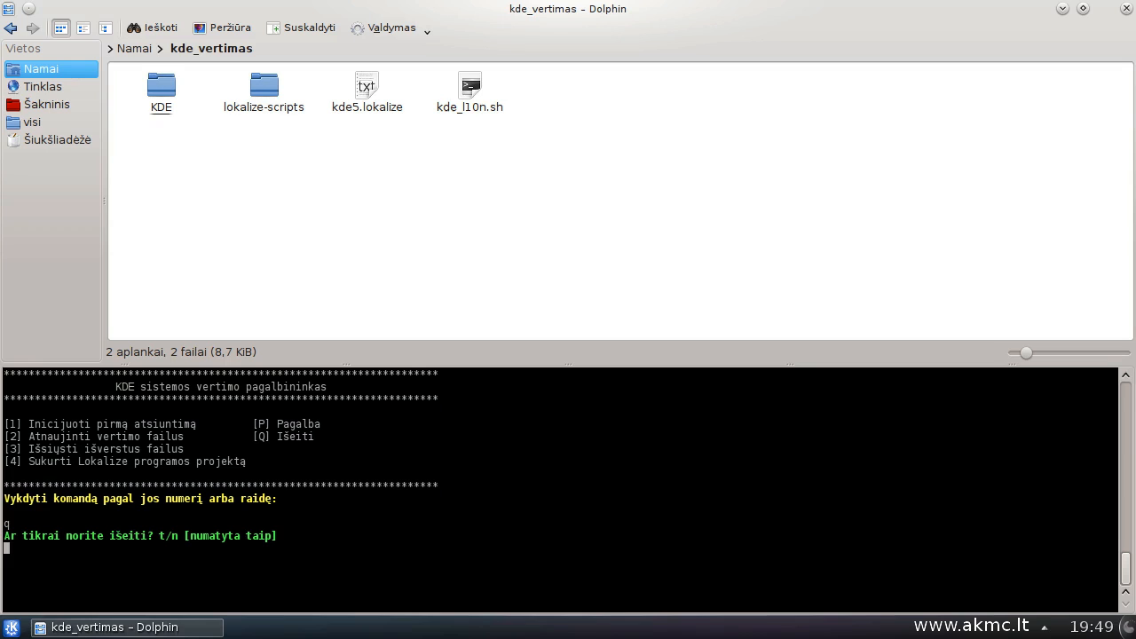
key(Return)
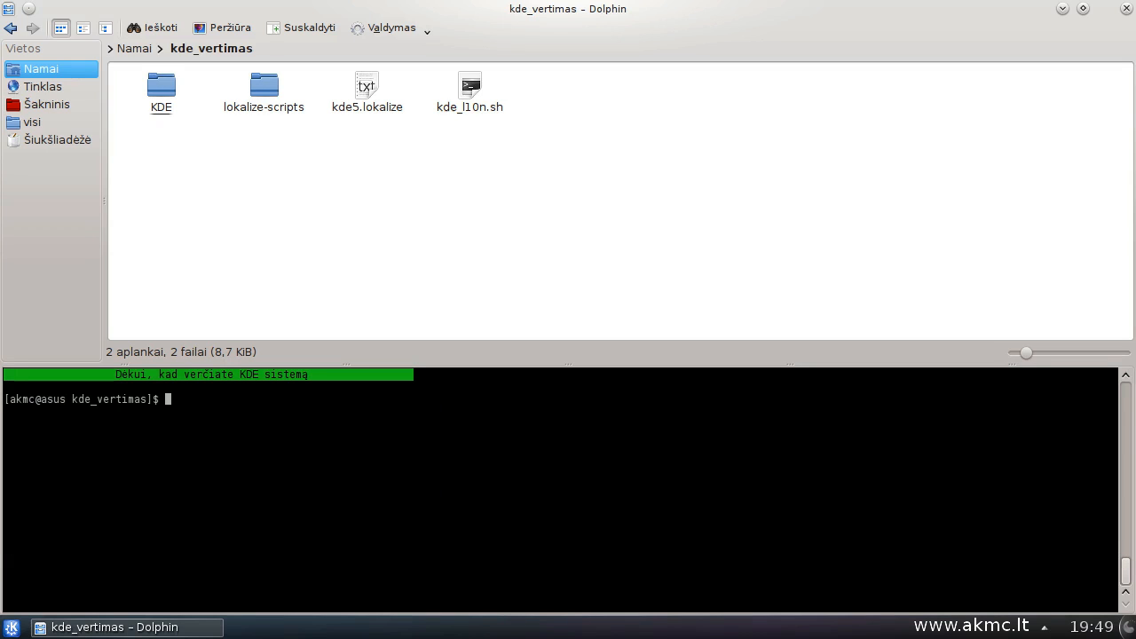